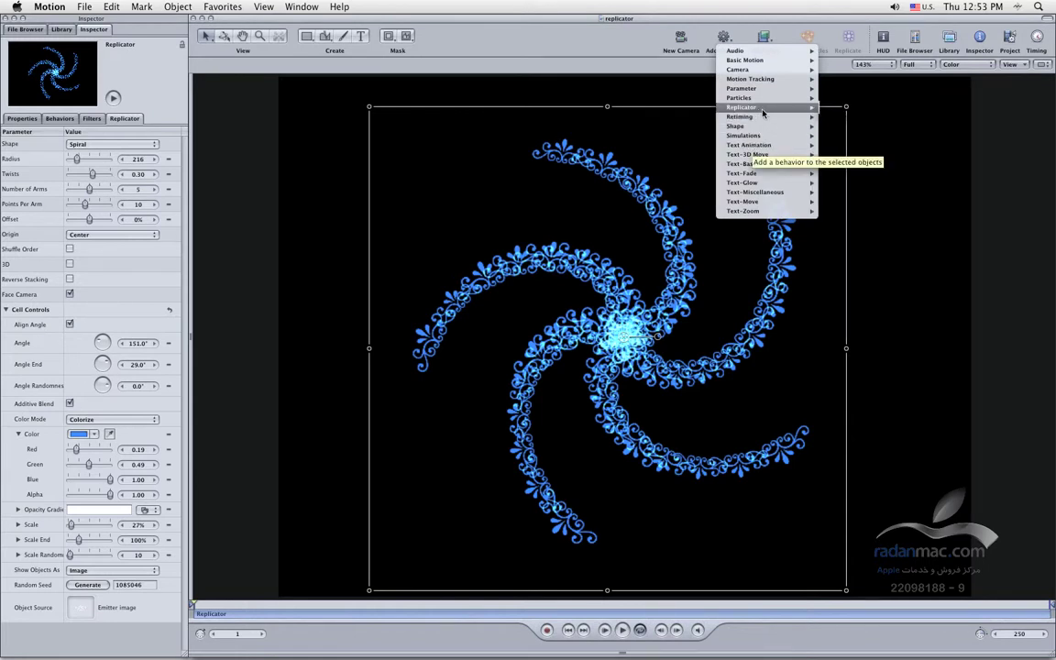
Add the Sequence Replicator behavior to the spiral replicator and play the animation.
mouse_move(775, 111)
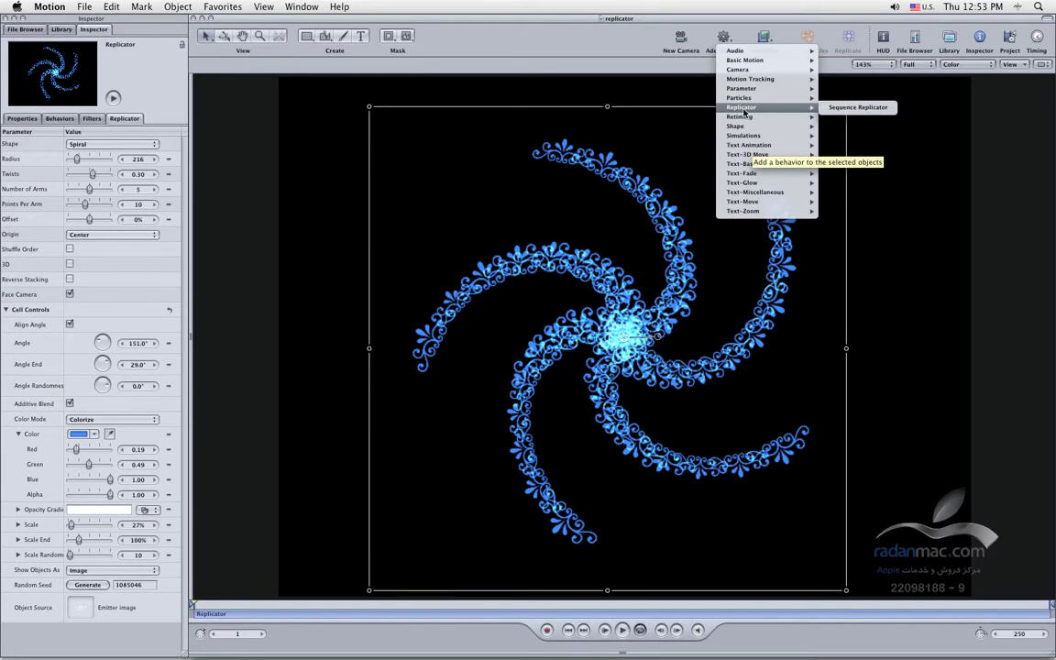
left_click(838, 110)
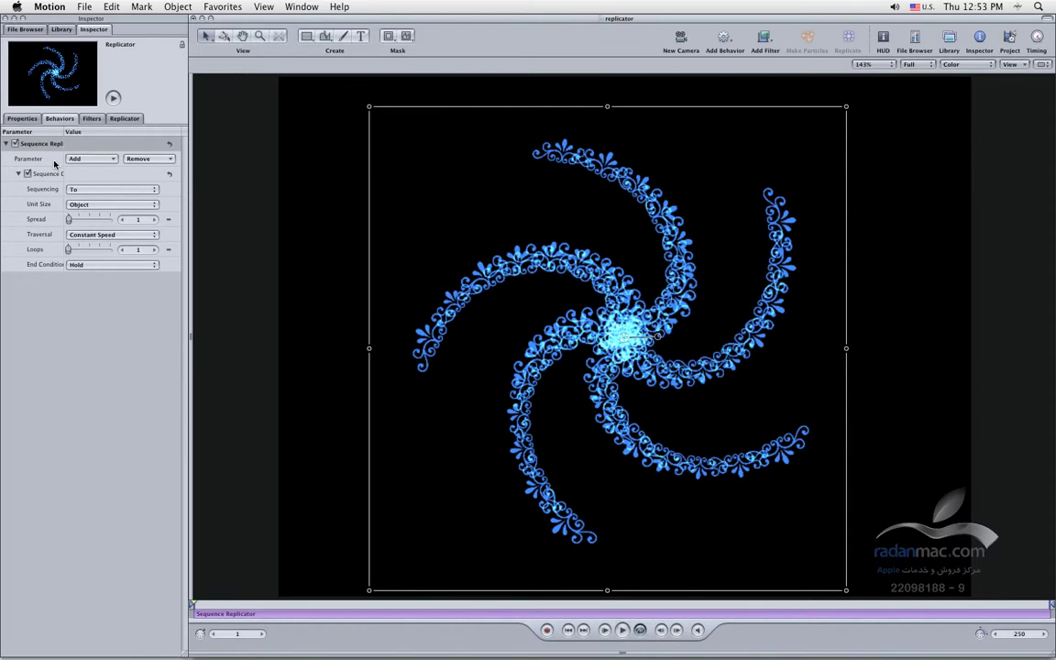
left_click(621, 631)
Add the Opacity parameter to the Sequence Replicator behavior, set it to 10%, and preview the fade.
left_click(100, 161)
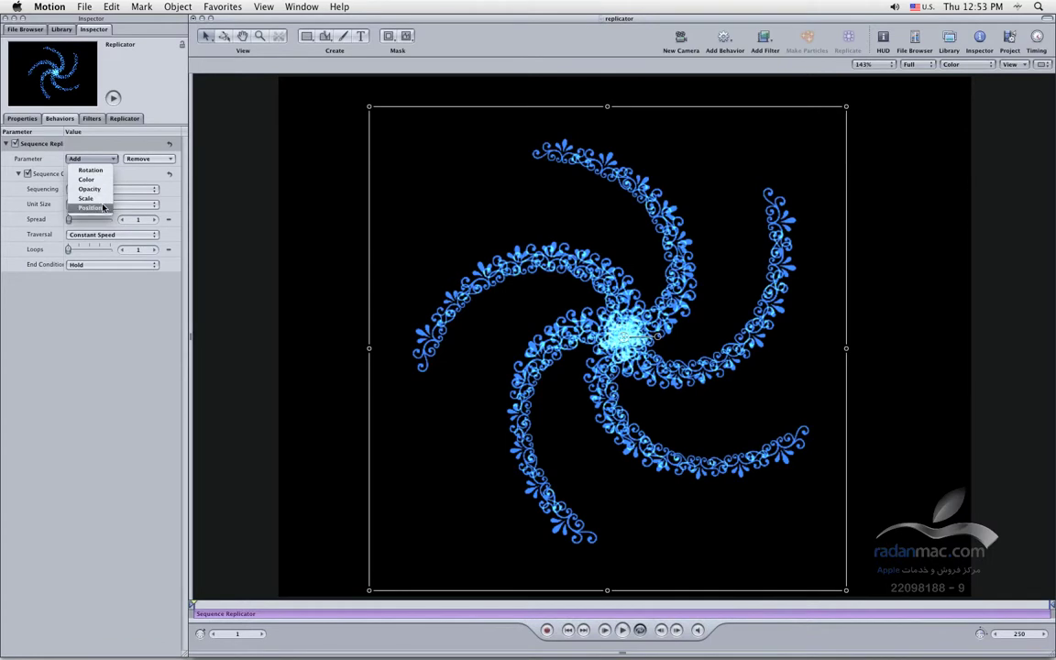
left_click(97, 190)
left_click_drag(110, 159, 73, 160)
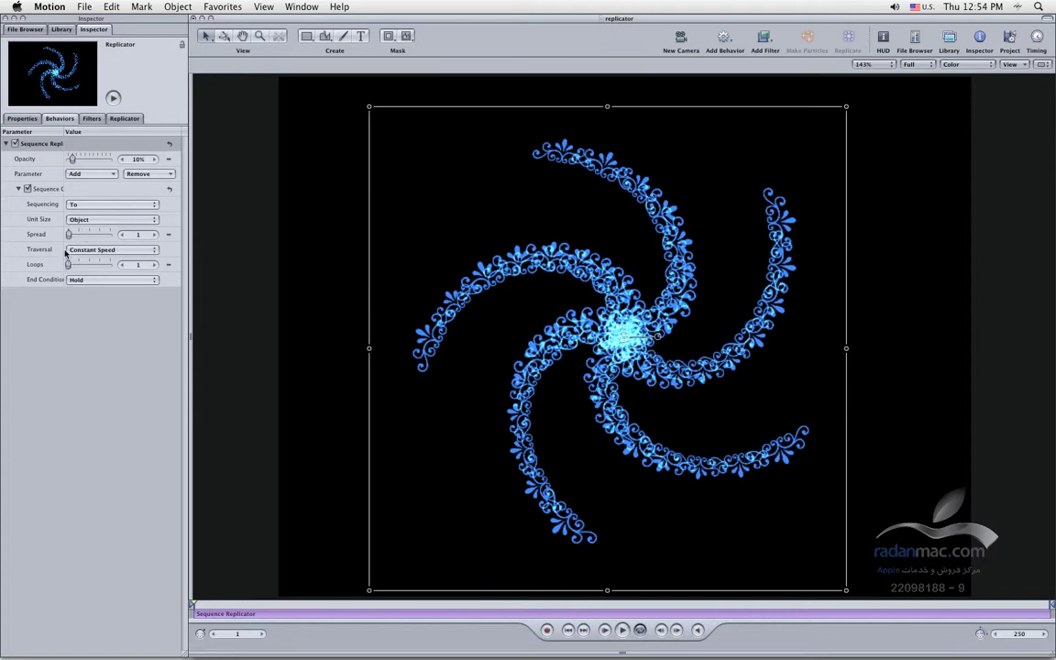
left_click(623, 632)
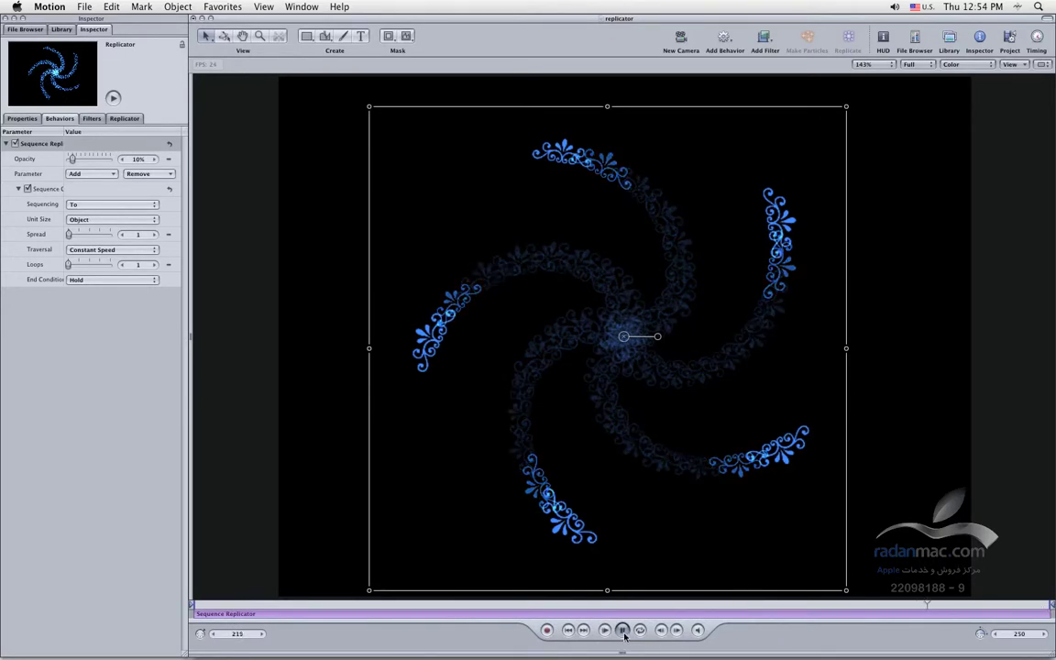
key("space")
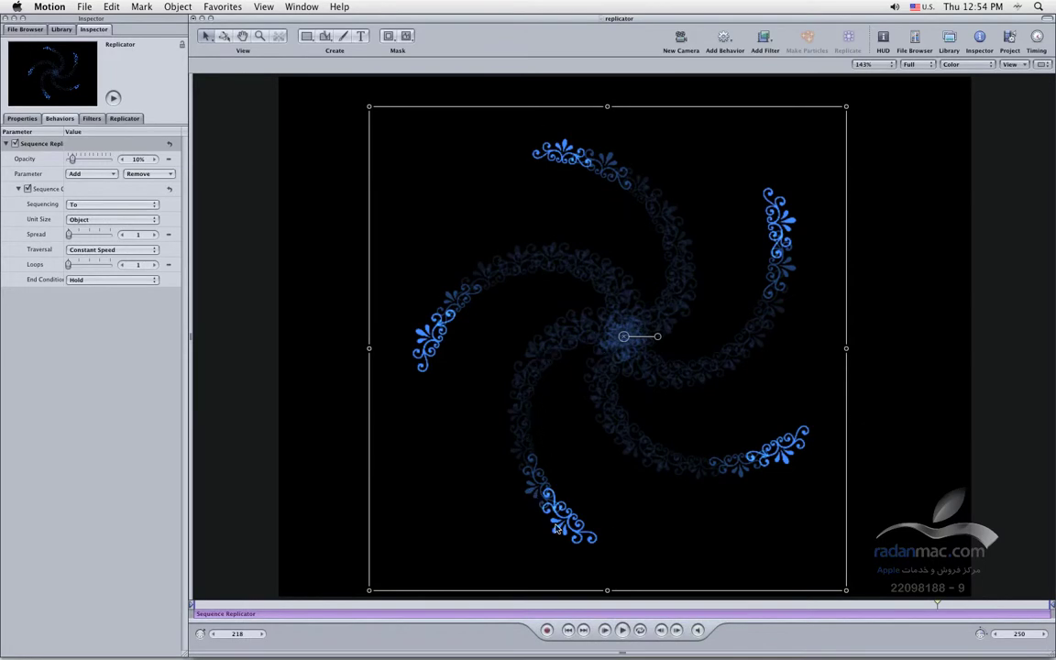
Shorten the Sequence Replicator behavior to about the first fifth of the timeline and preview it from the start.
left_click(569, 630)
left_click_drag(1050, 613, 365, 616)
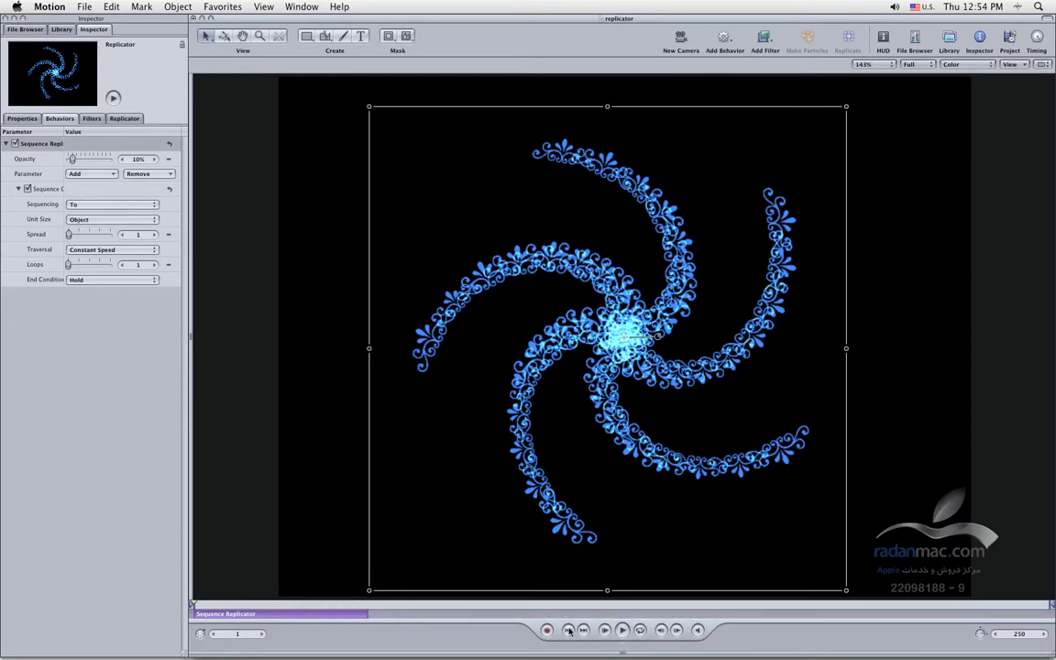
left_click(624, 629)
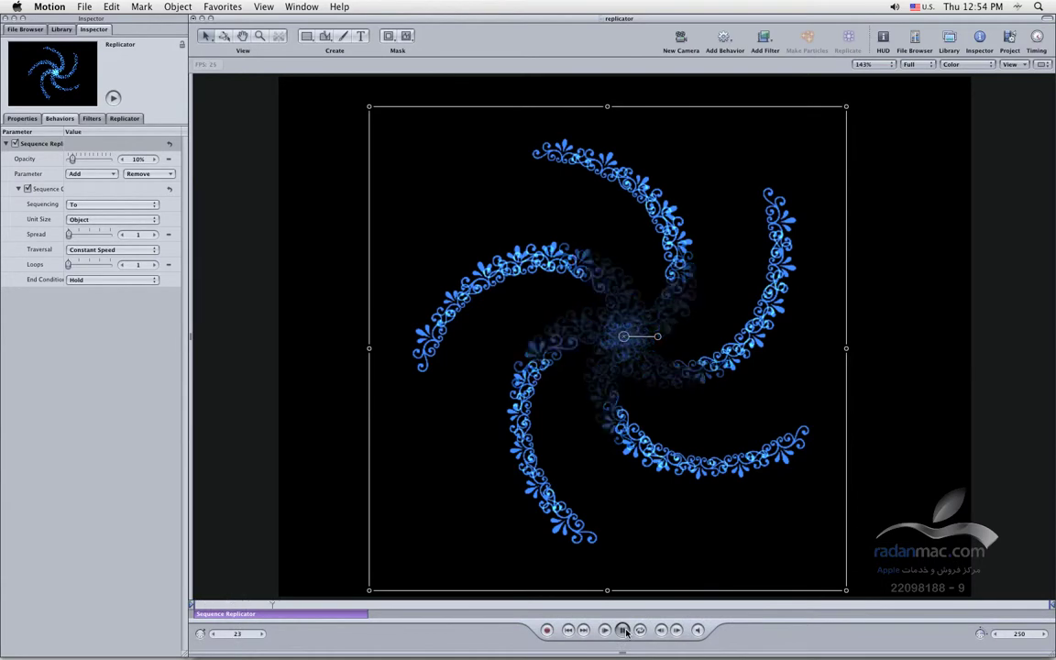
left_click(568, 631)
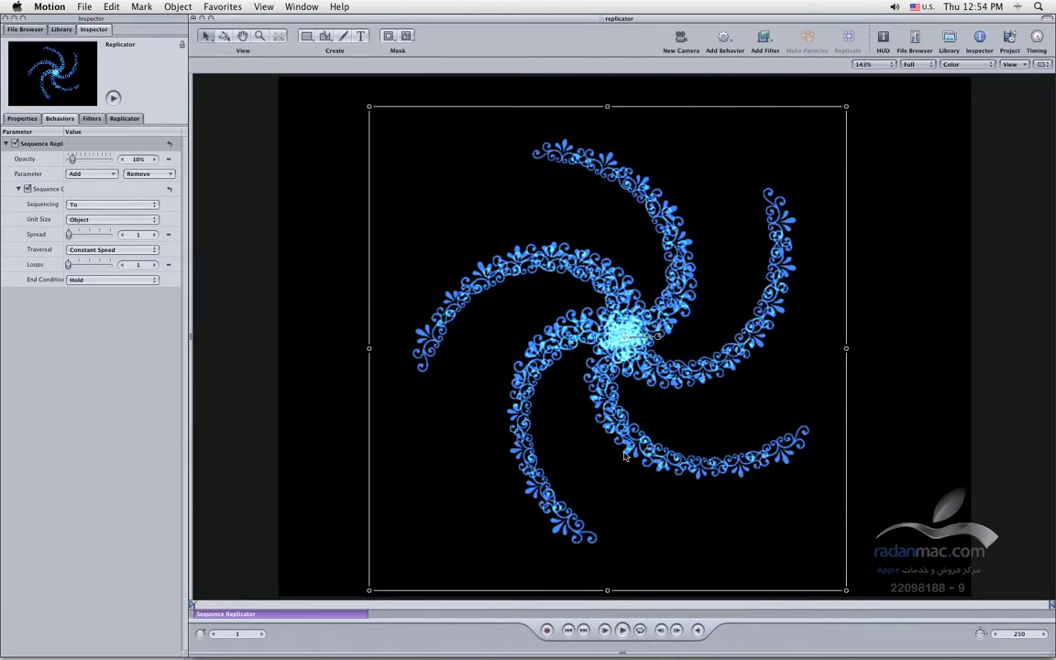
Change the replicator's shape from Spiral to Line.
left_click(115, 120)
left_click(101, 235)
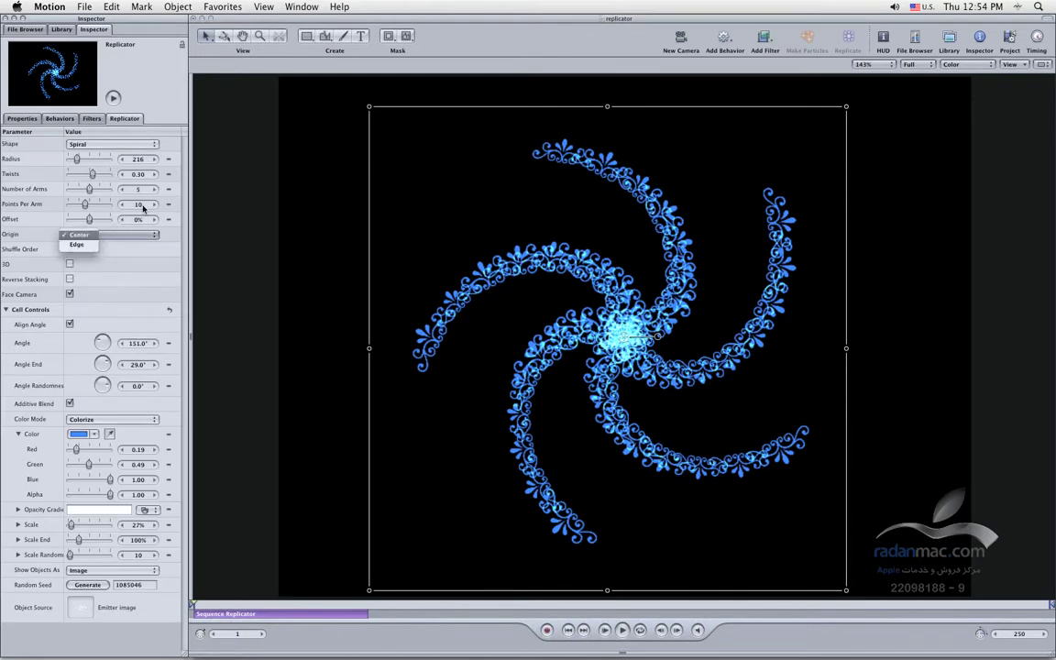
left_click(120, 144)
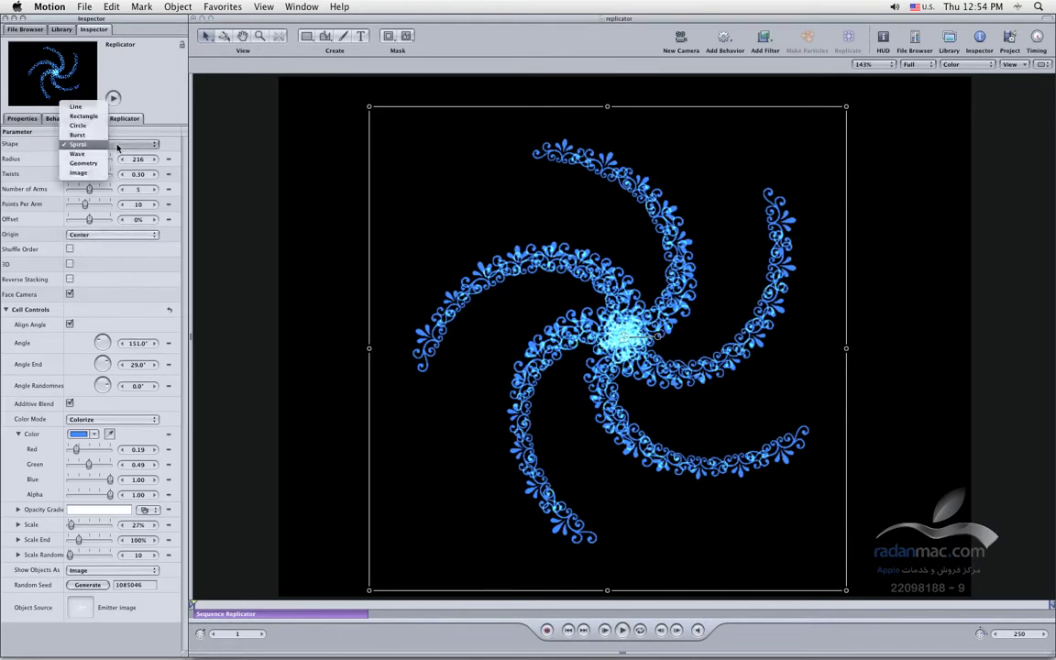
left_click(76, 107)
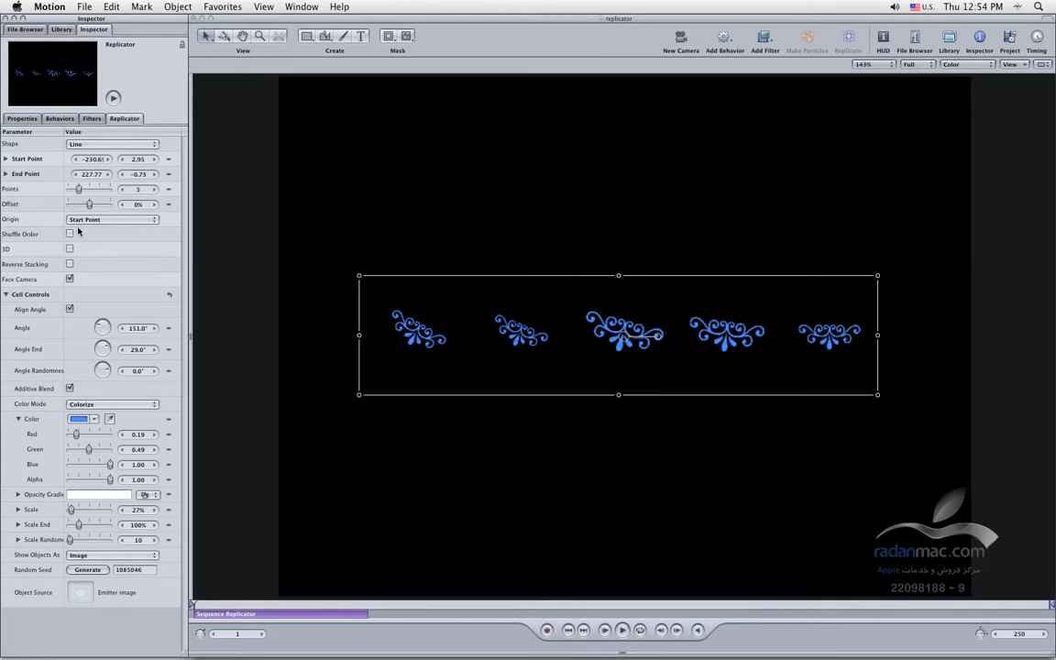
left_click(84, 144)
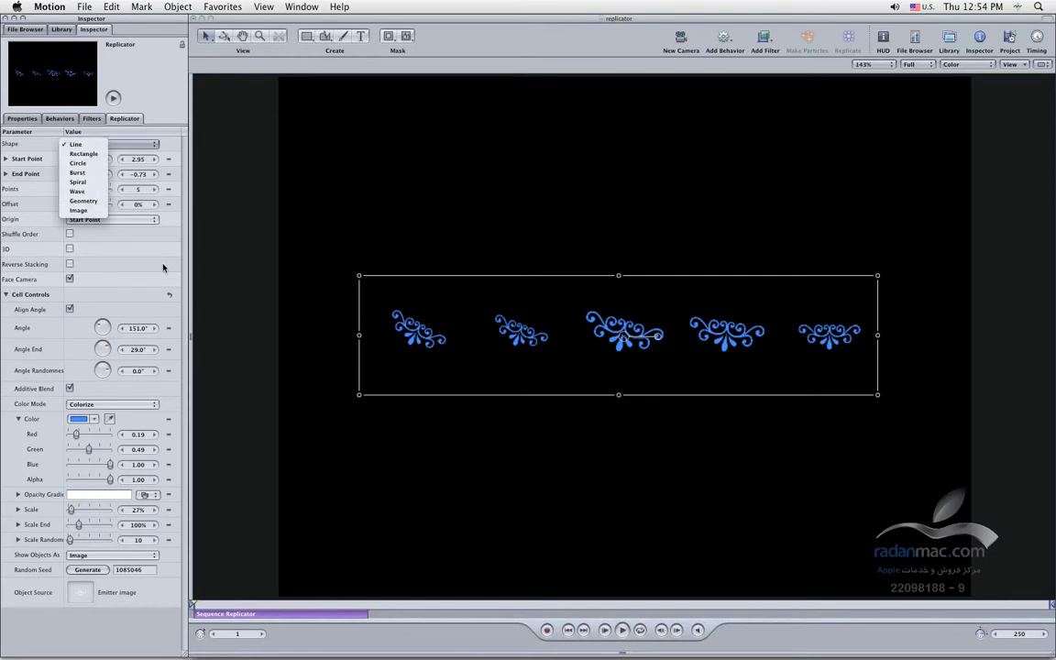
left_click(88, 218)
left_click_drag(88, 209, 89, 209)
left_click(147, 205)
type("0")
key("Return")
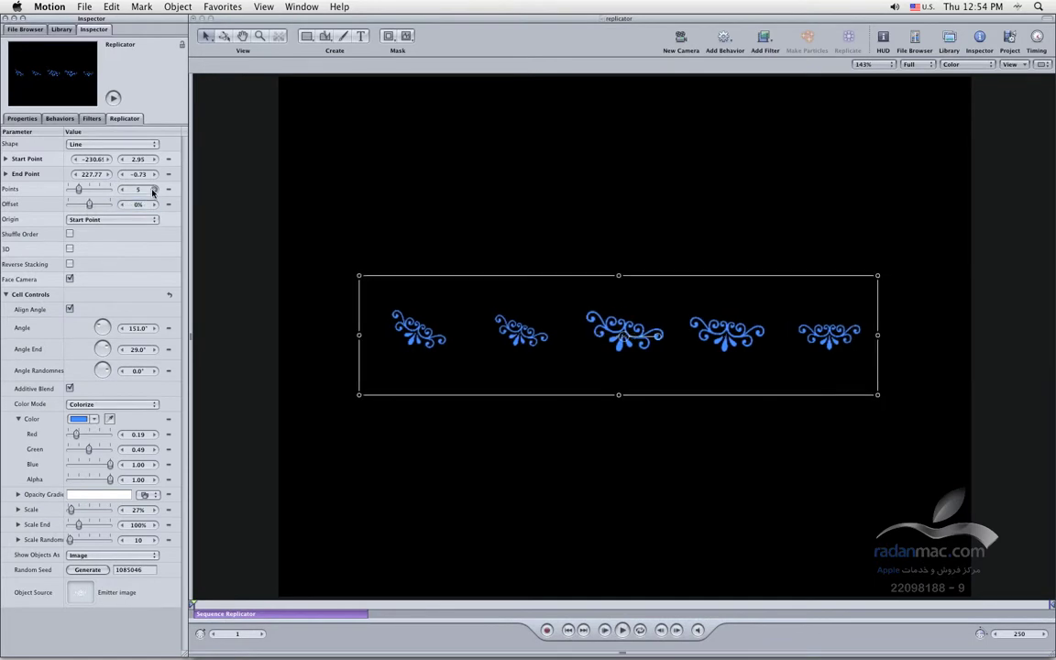
Set the number of points along the line replicator to 8.
left_click(153, 188)
left_click(153, 189)
left_click(153, 189)
left_click(154, 189)
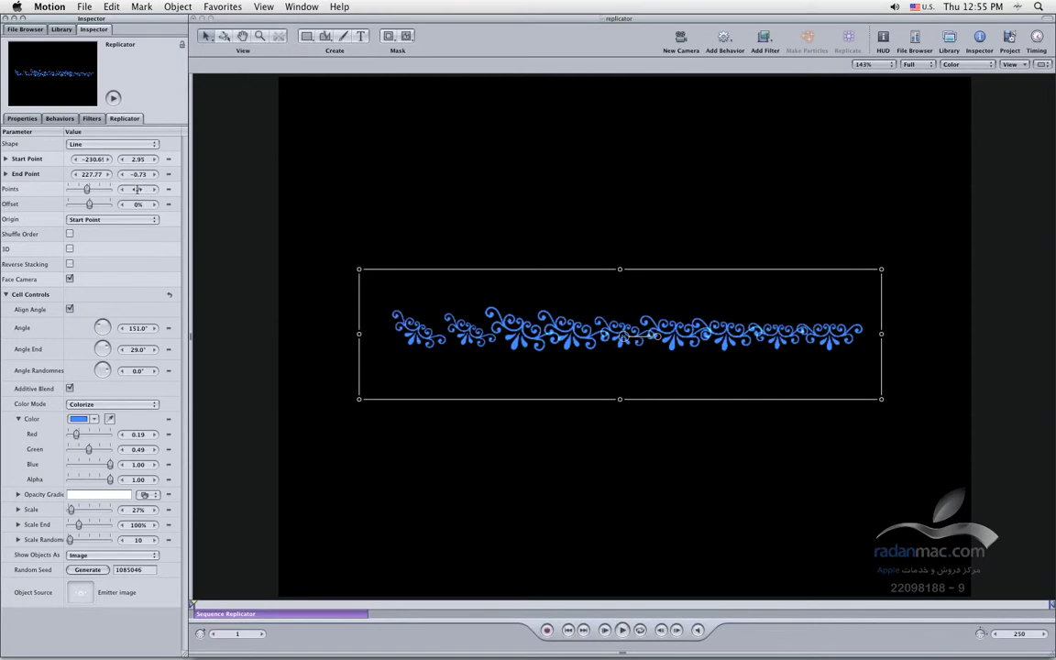
left_click(127, 189)
left_click(123, 190)
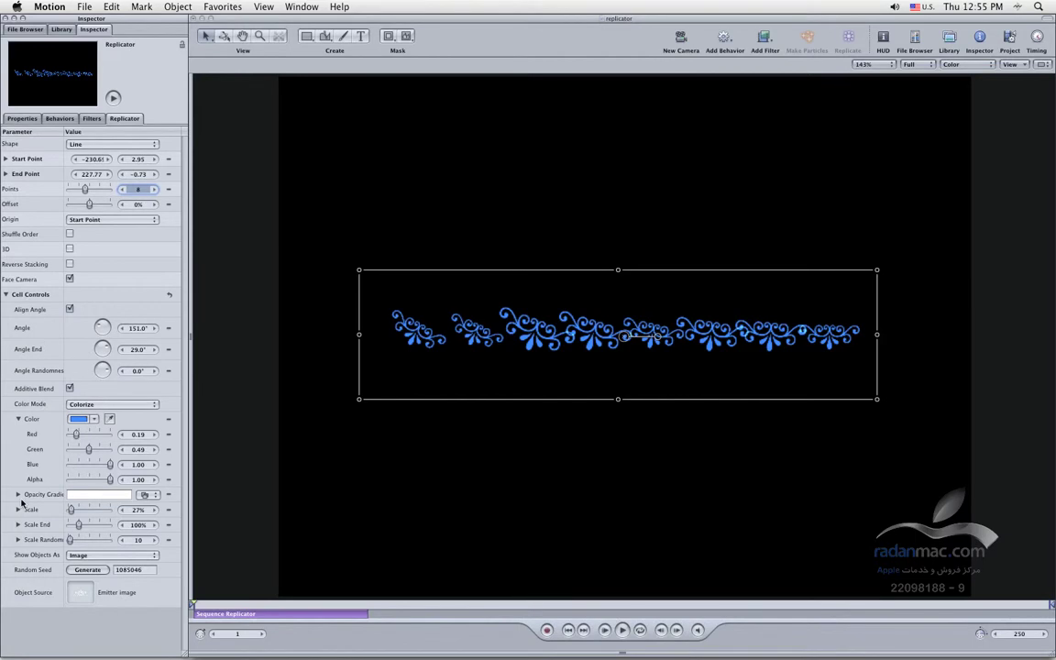
Set both the Angle and the Angle End of the replicator cells to 0°.
left_click_drag(103, 326, 110, 332)
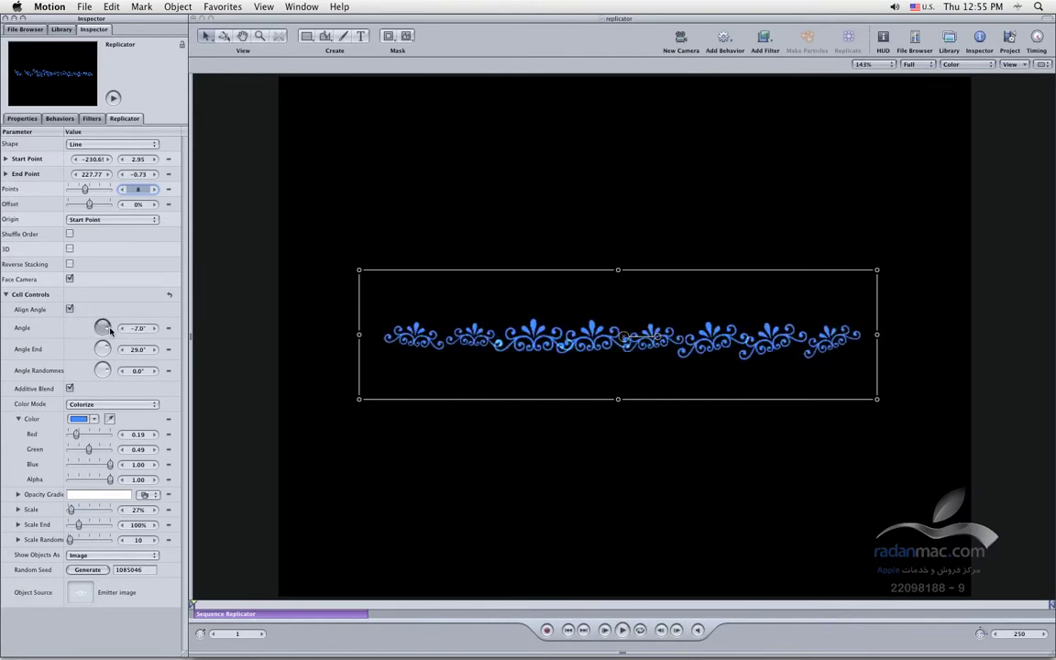
left_click(140, 328)
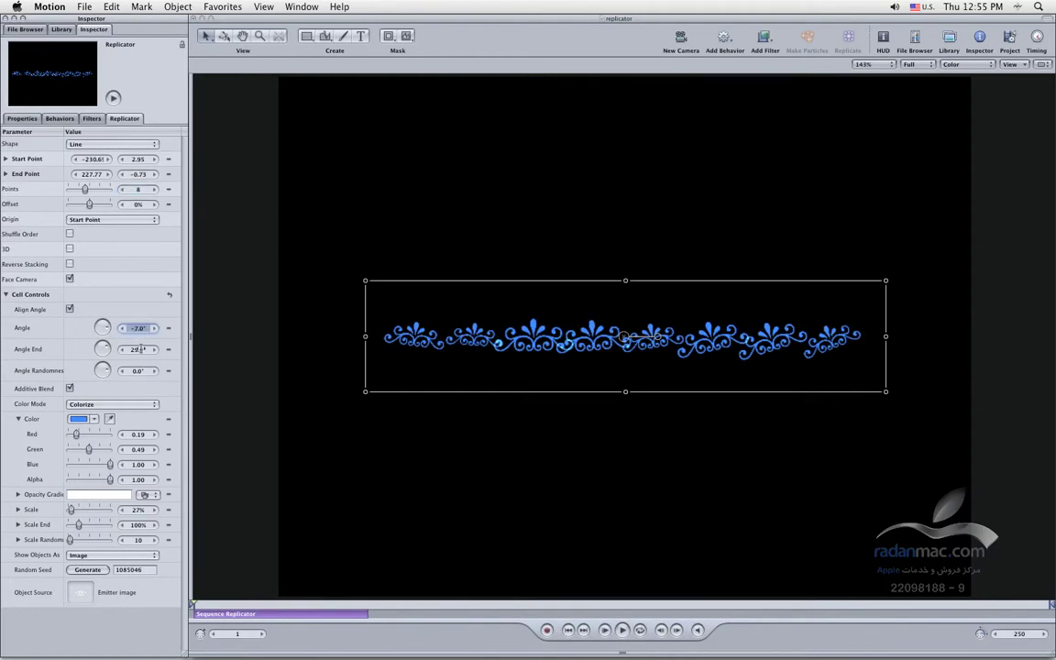
type("0")
left_click(140, 350)
type("0")
key("Tab")
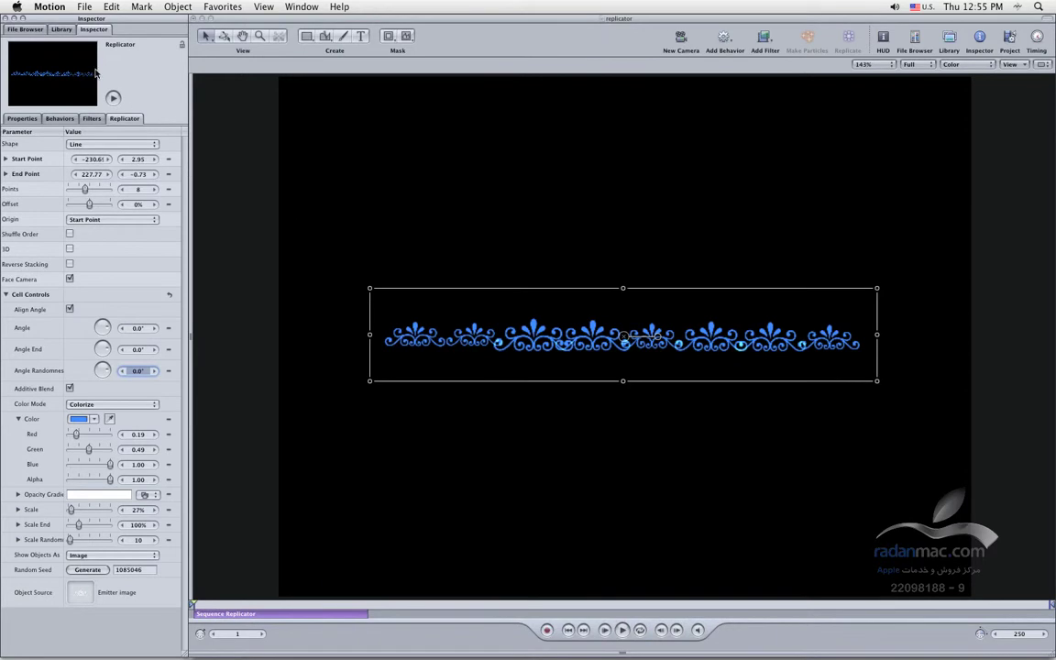
Return to the Sequence Replicator behavior settings and preview the opacity sequence on the line of ornaments.
left_click(72, 119)
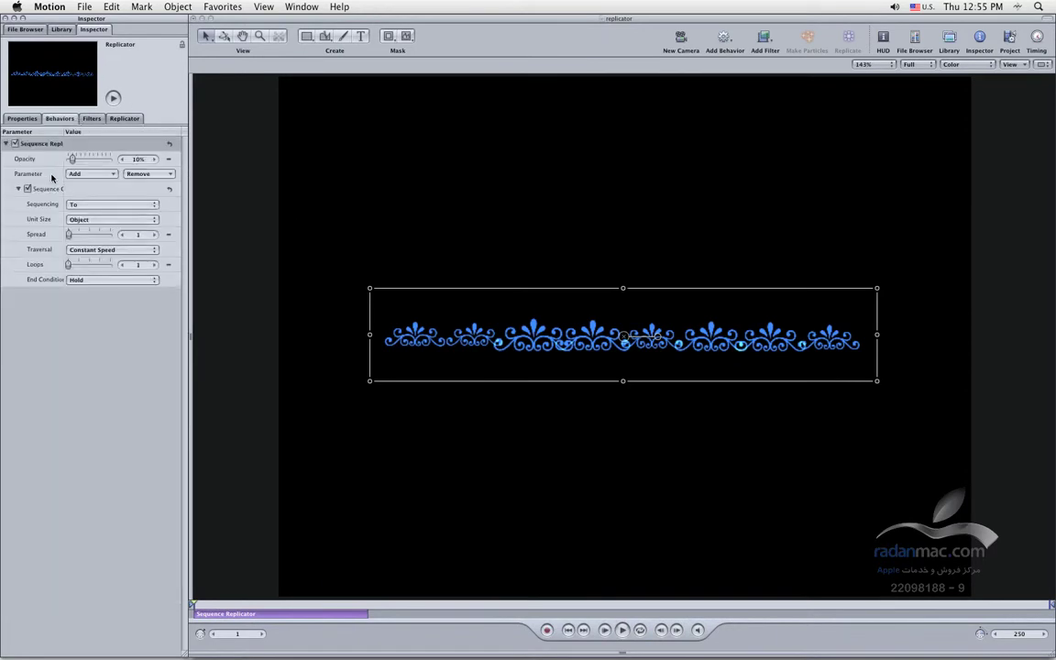
left_click(622, 630)
left_click(623, 630)
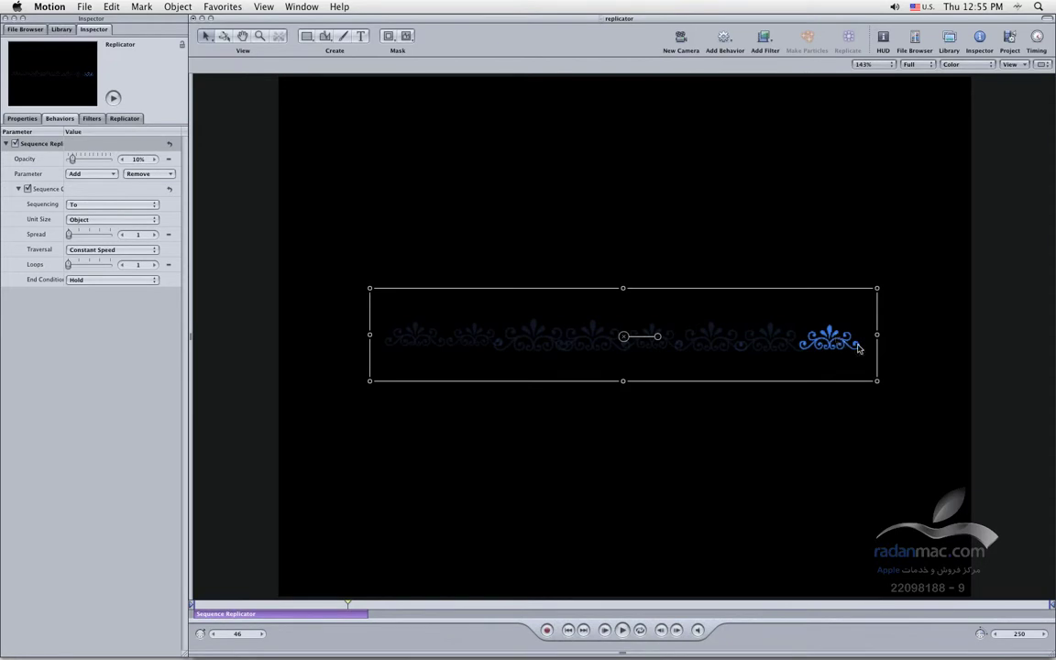
Switch the behavior's Sequencing to From and play the animation from the first frame.
left_click(108, 205)
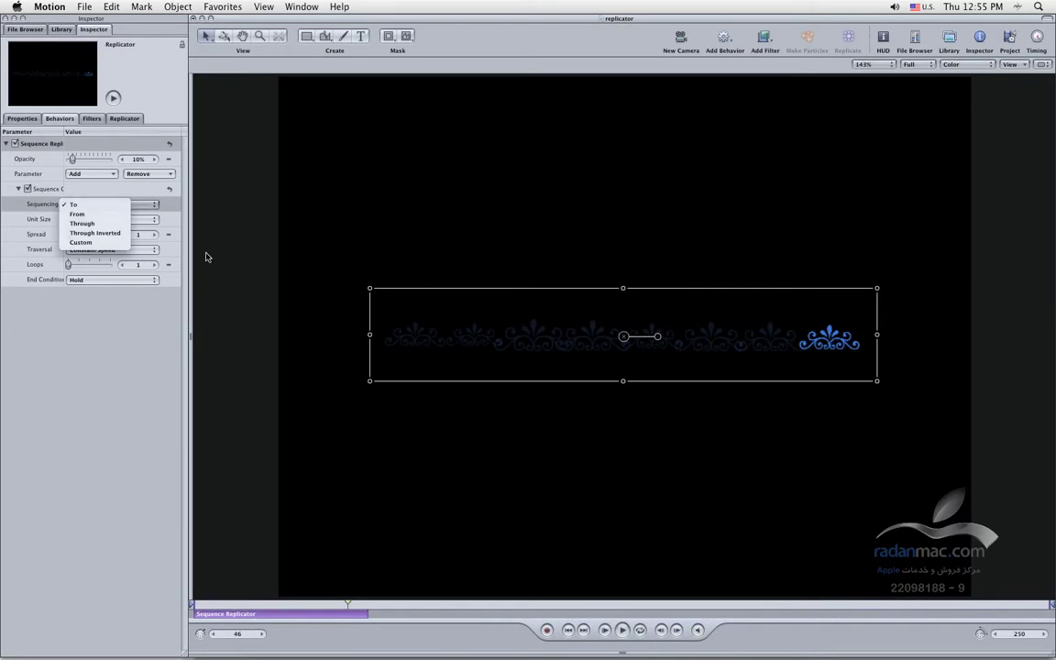
left_click(110, 214)
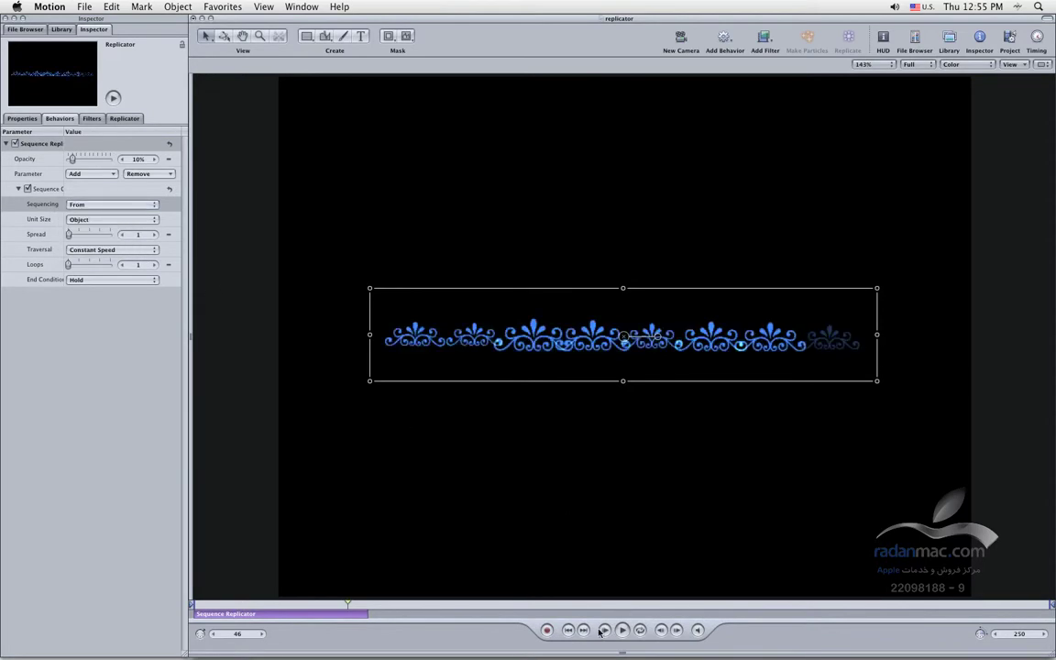
left_click(569, 631)
left_click(621, 629)
Change the behavior's Sequencing to Through and preview the animation from the start.
left_click(99, 209)
left_click(99, 214)
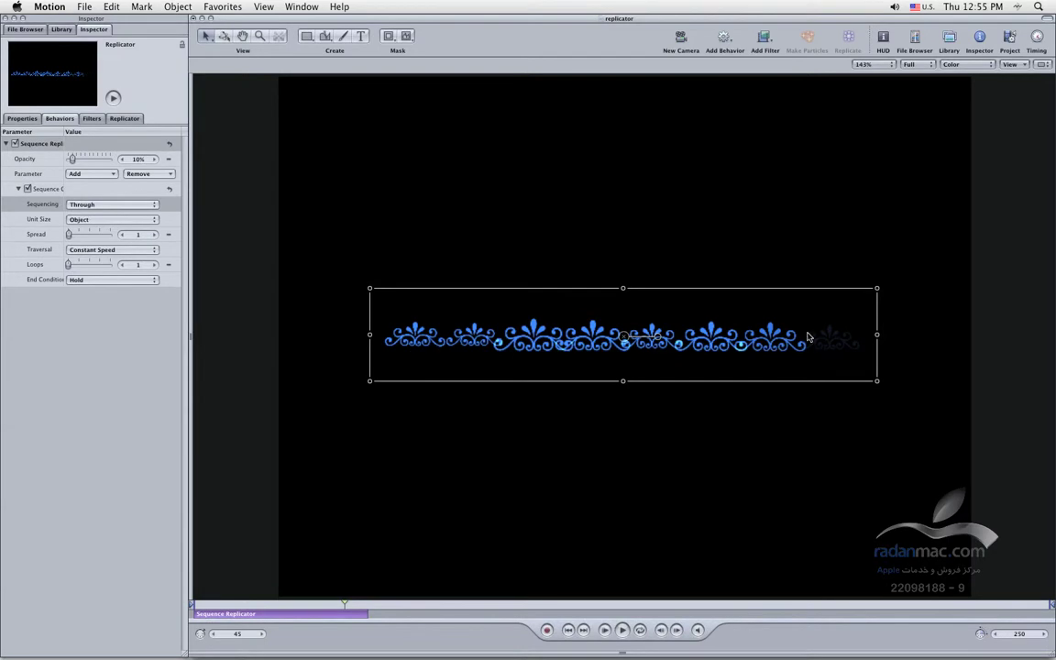
left_click(568, 630)
left_click(622, 630)
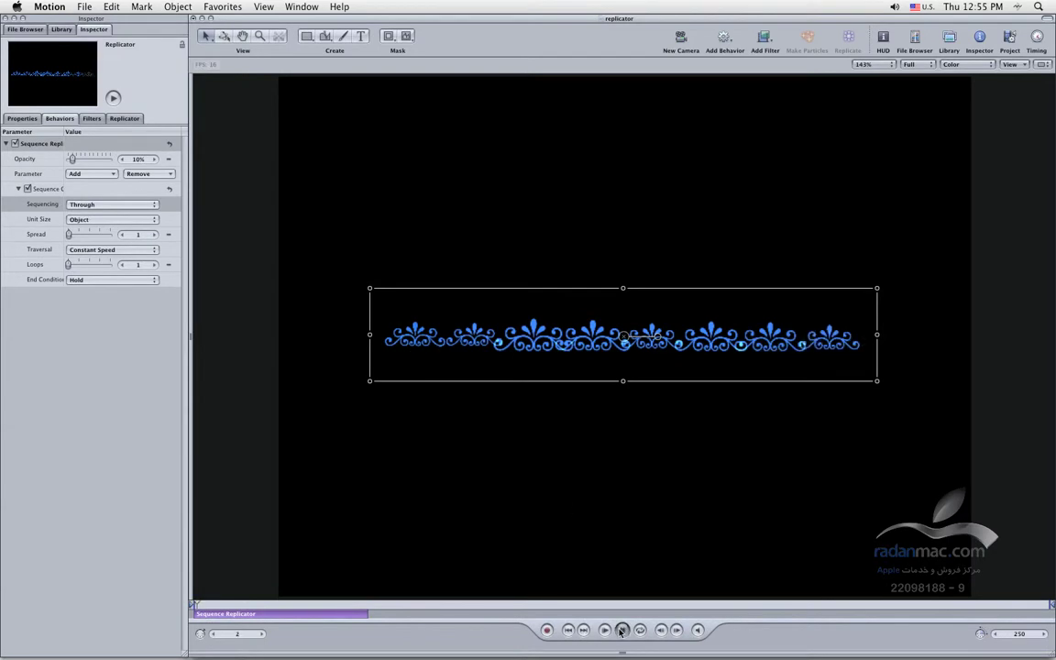
left_click(622, 630)
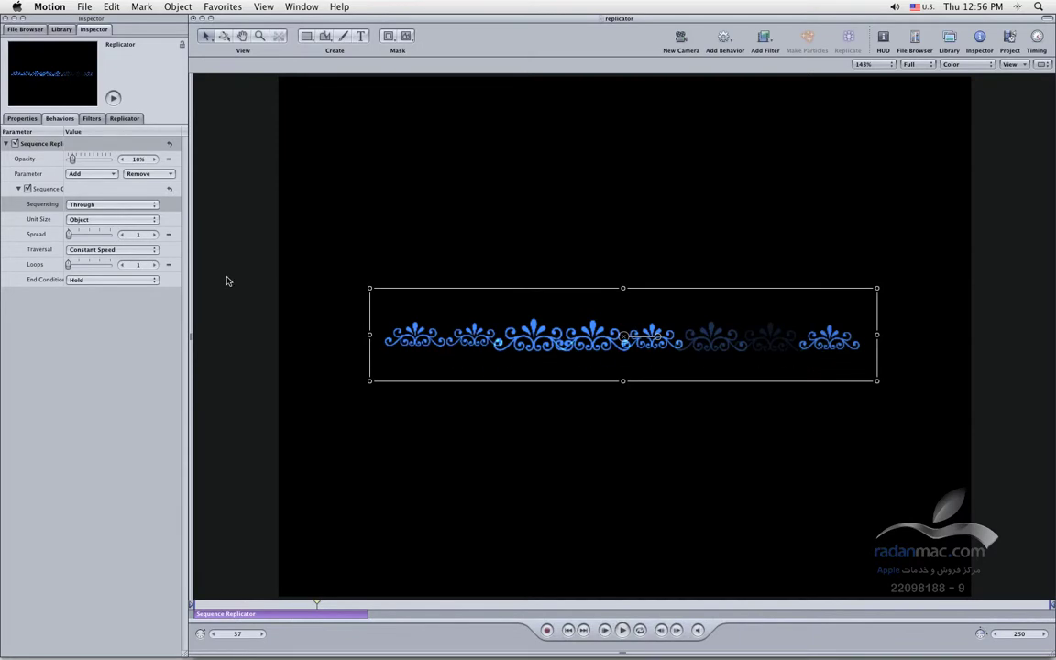
Change the behavior's Sequencing to Through Inverted and preview the animation.
left_click(84, 205)
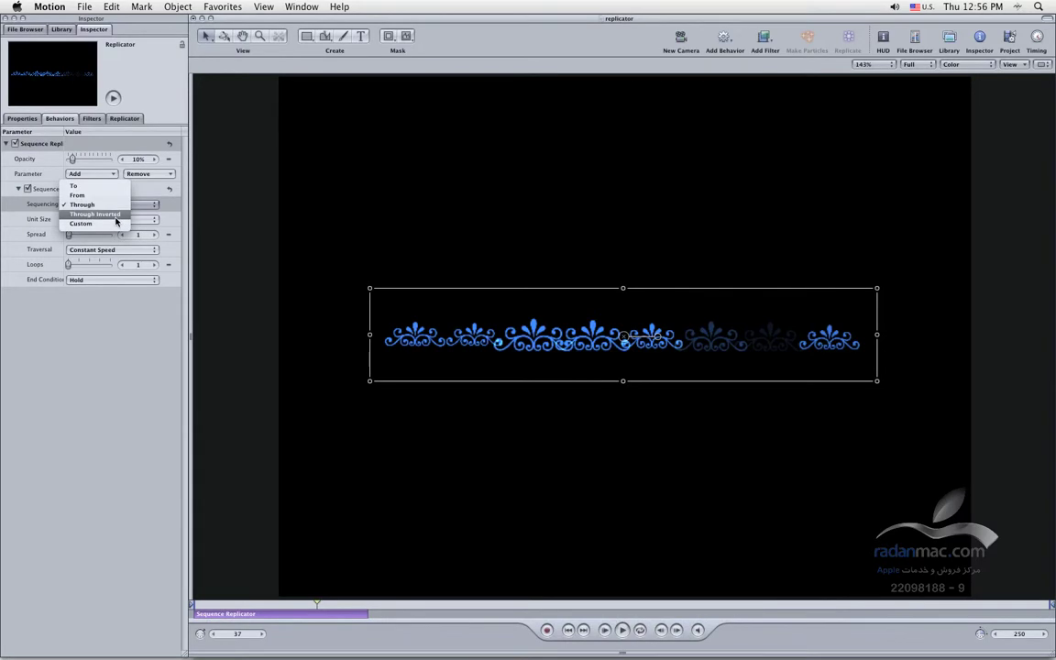
left_click(95, 213)
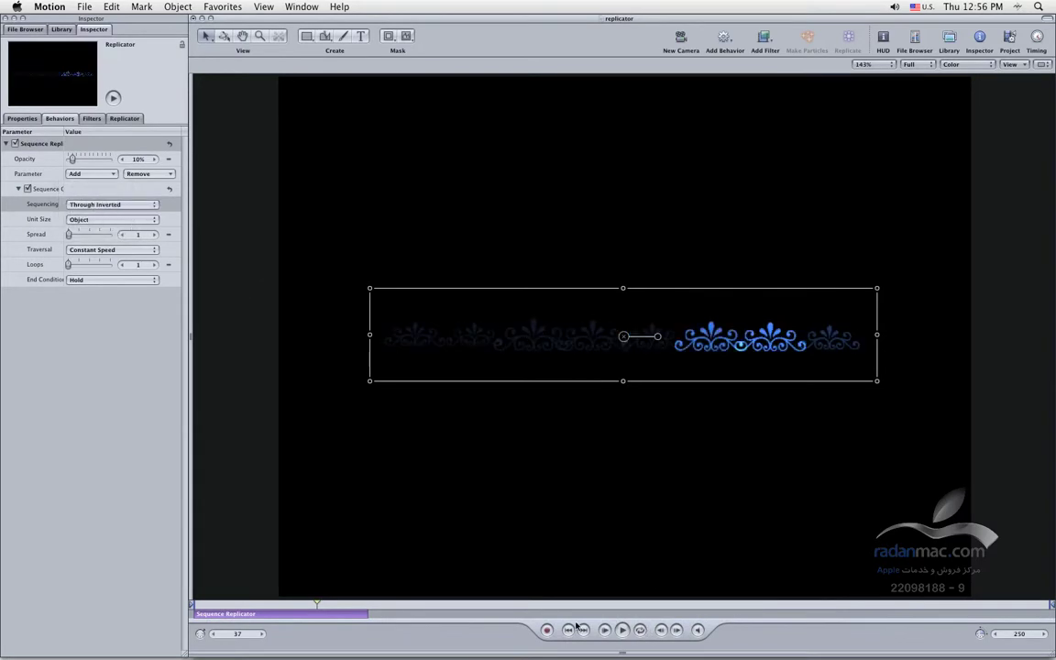
left_click(620, 630)
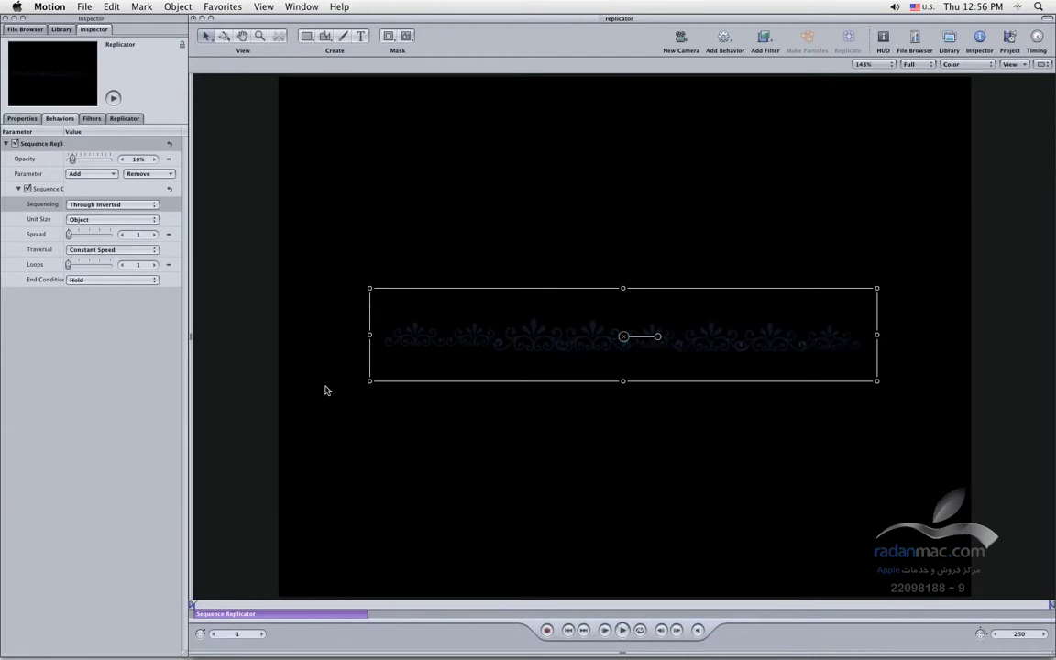
Set the behavior's Sequencing to Custom and look at its Source animation options.
left_click(123, 205)
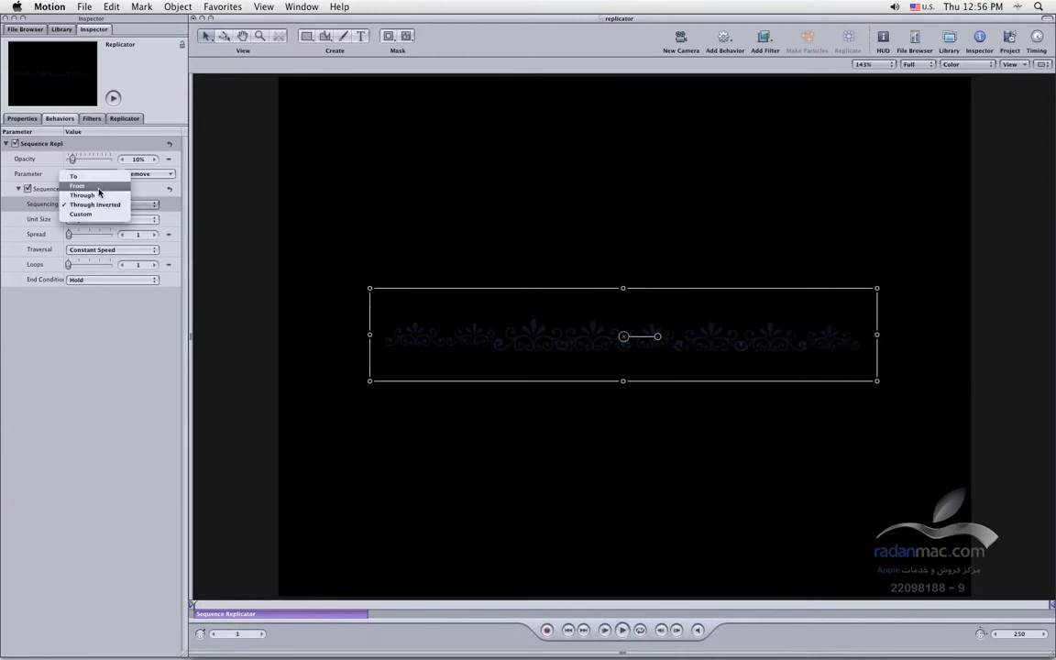
left_click(91, 217)
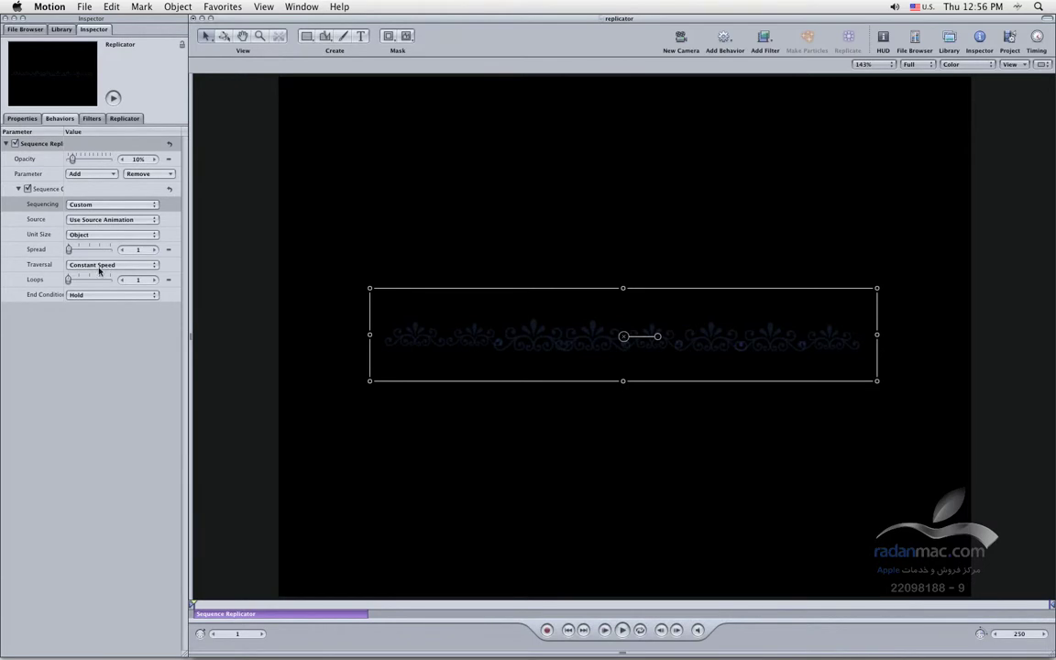
left_click(99, 220)
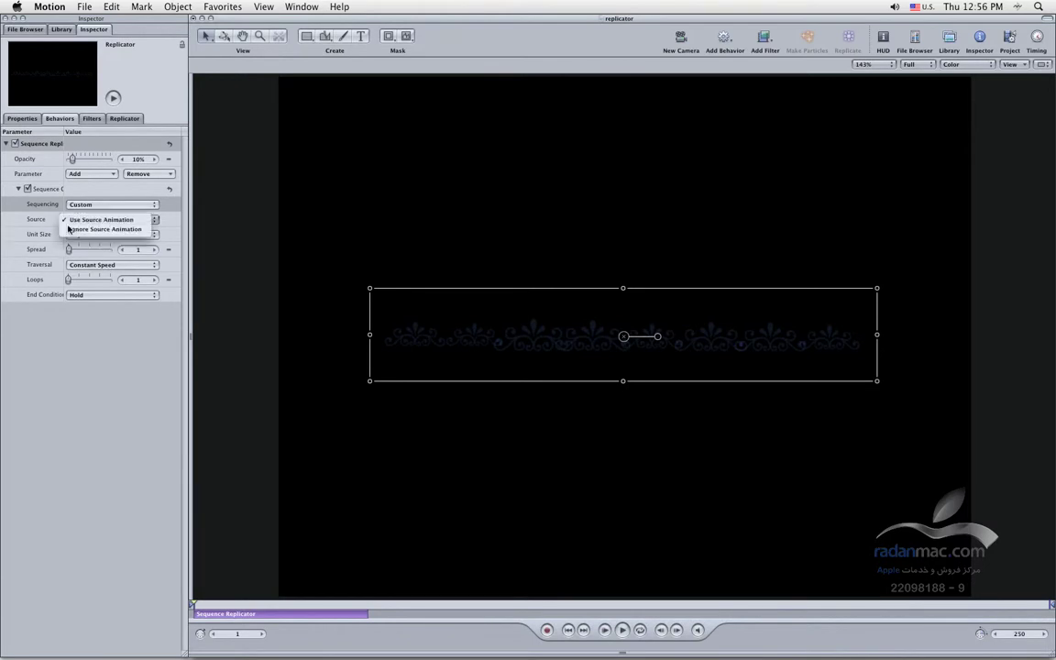
left_click(36, 226)
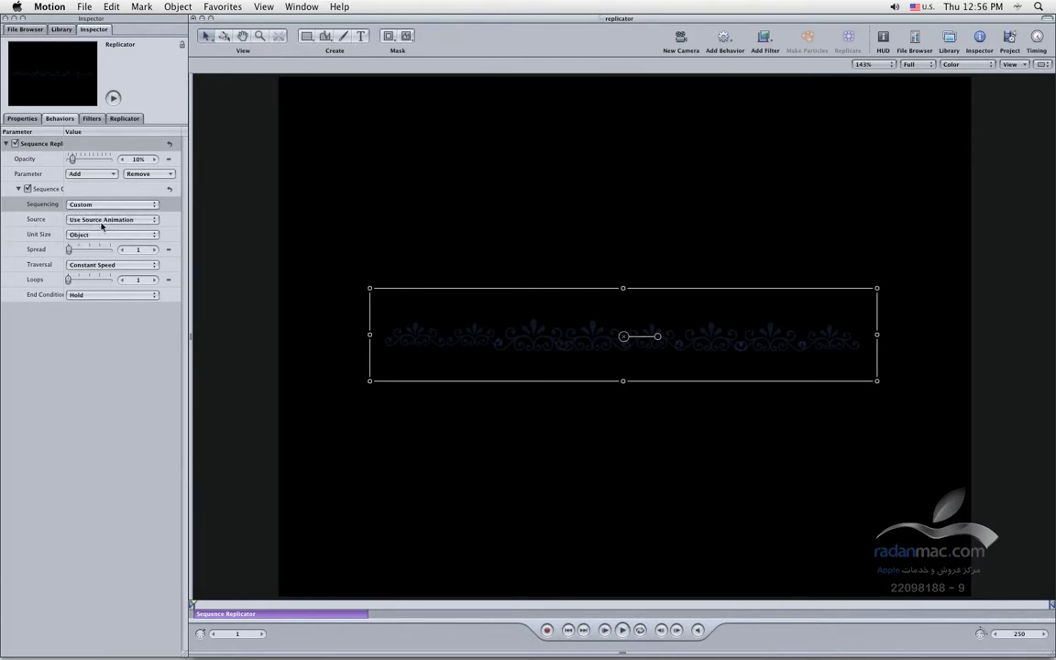
Set the behavior's Sequencing back to To and preview the animation.
left_click(112, 205)
left_click(101, 166)
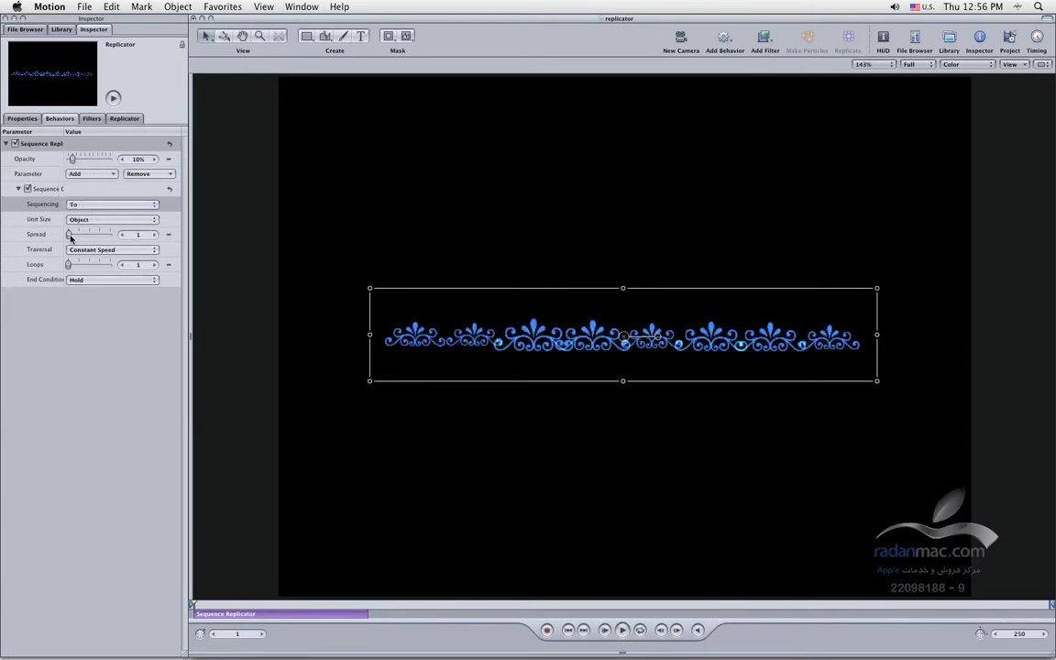
left_click(622, 630)
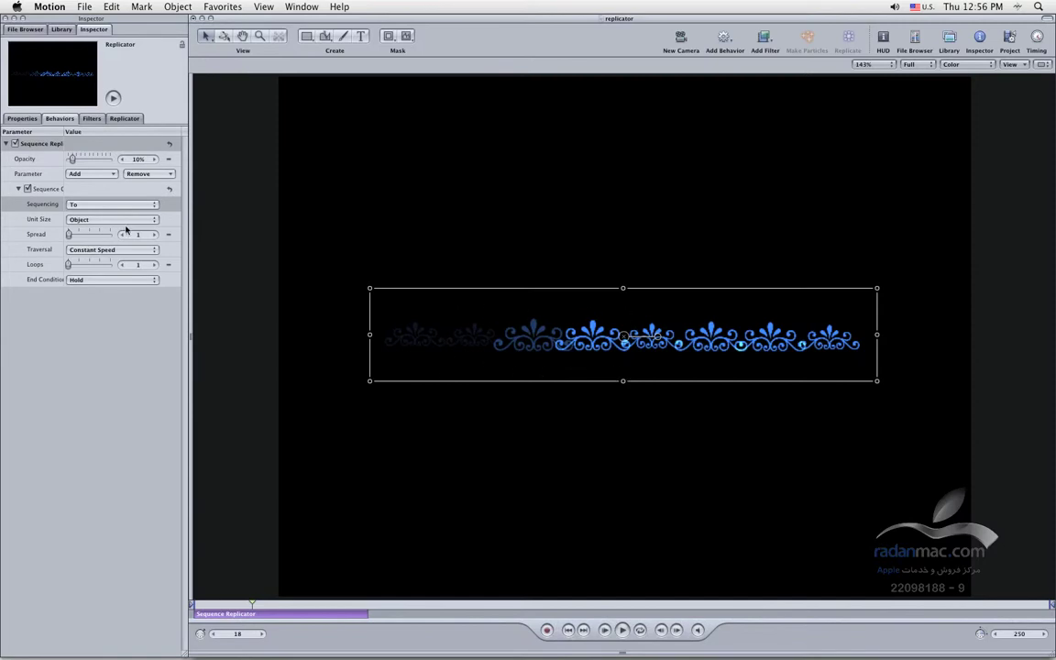
Try Spread values of 3 and 0 for the sequence, and return Spread to 1.
left_click(154, 234)
left_click(154, 235)
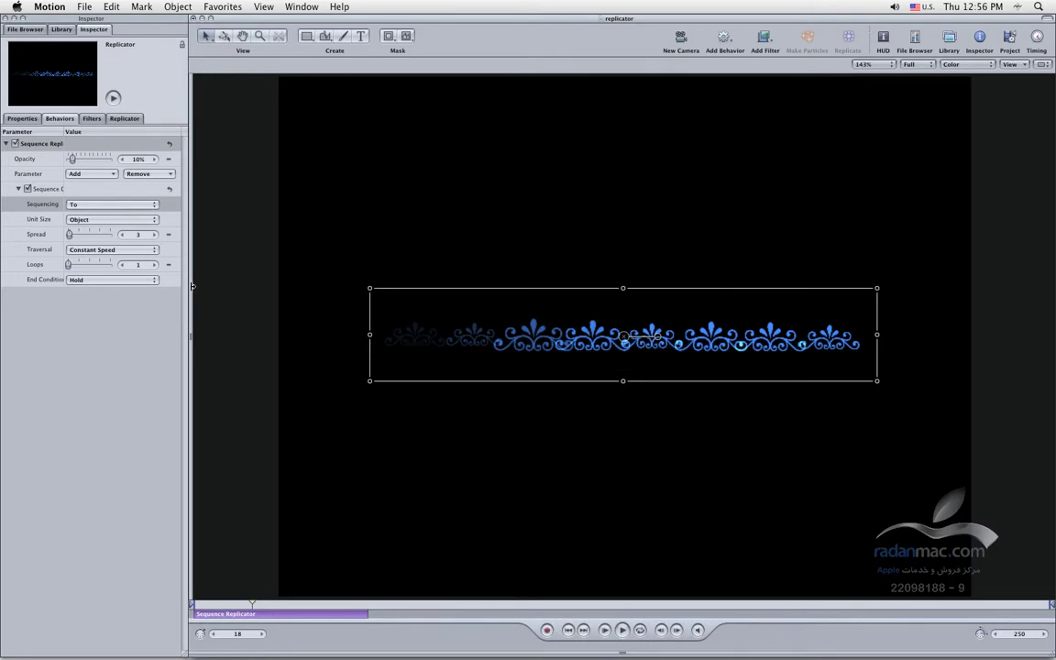
left_click(122, 236)
left_click(122, 235)
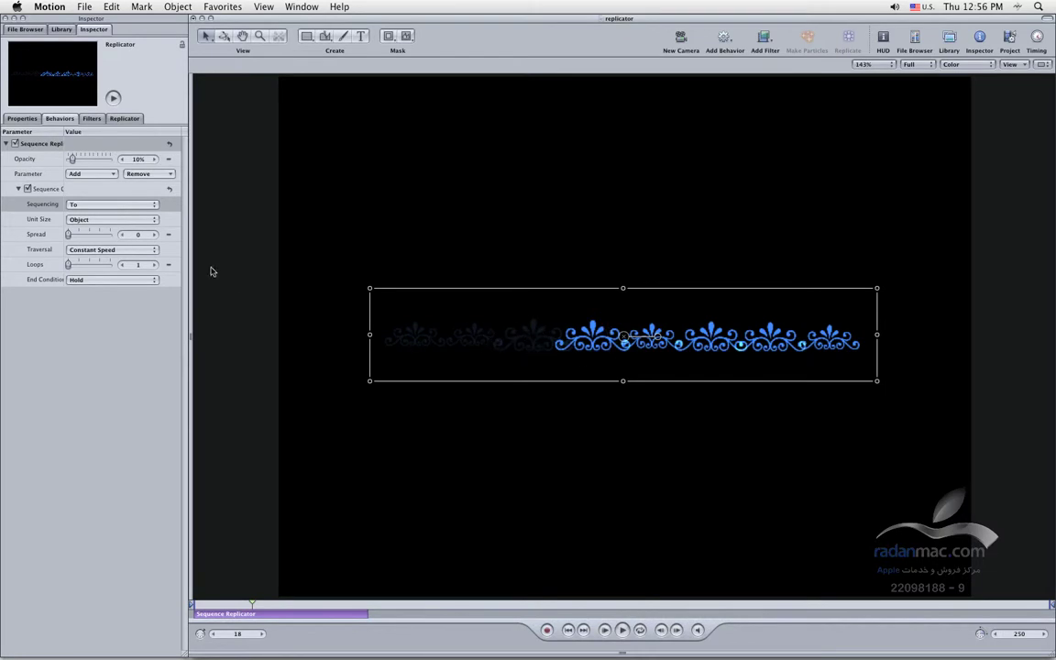
left_click(152, 235)
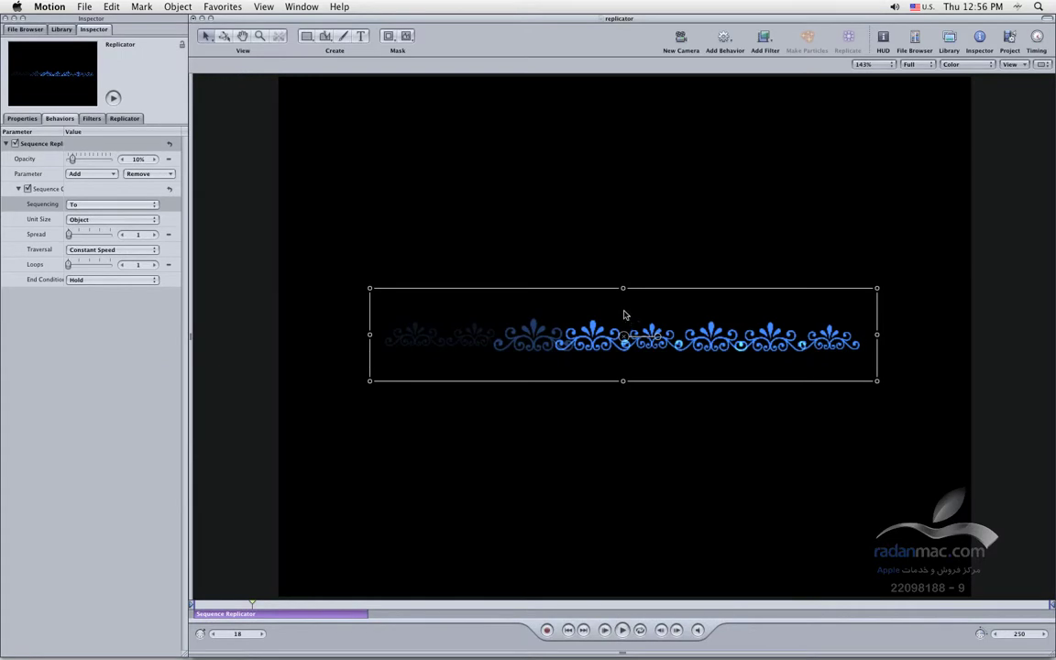
Set the behavior's Loops to 2 and preview the animation.
left_click(156, 265)
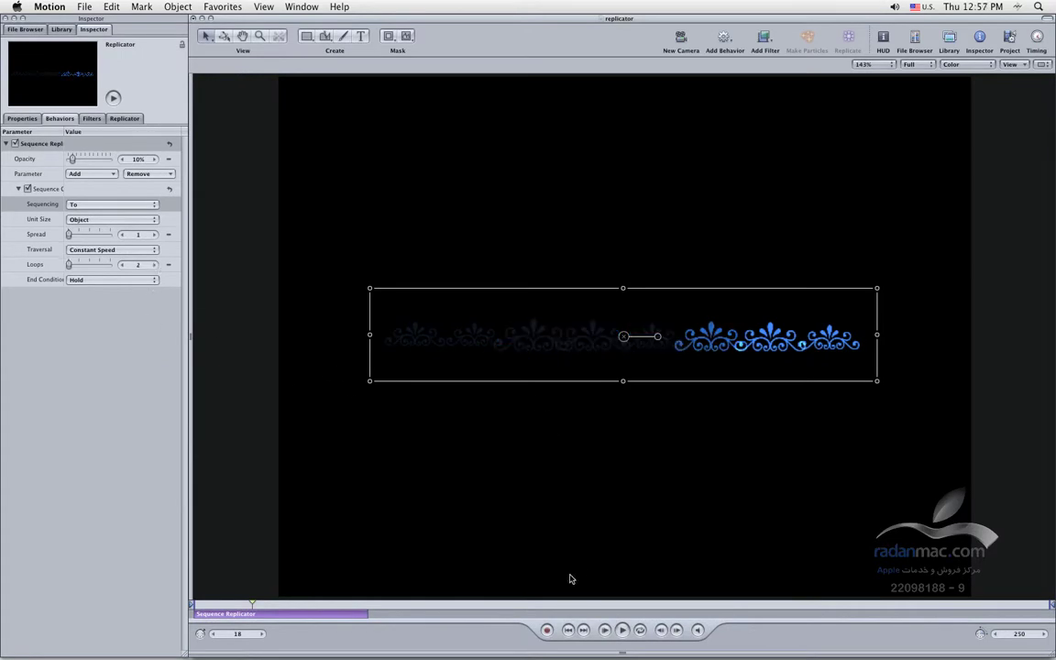
left_click(583, 630)
left_click(621, 630)
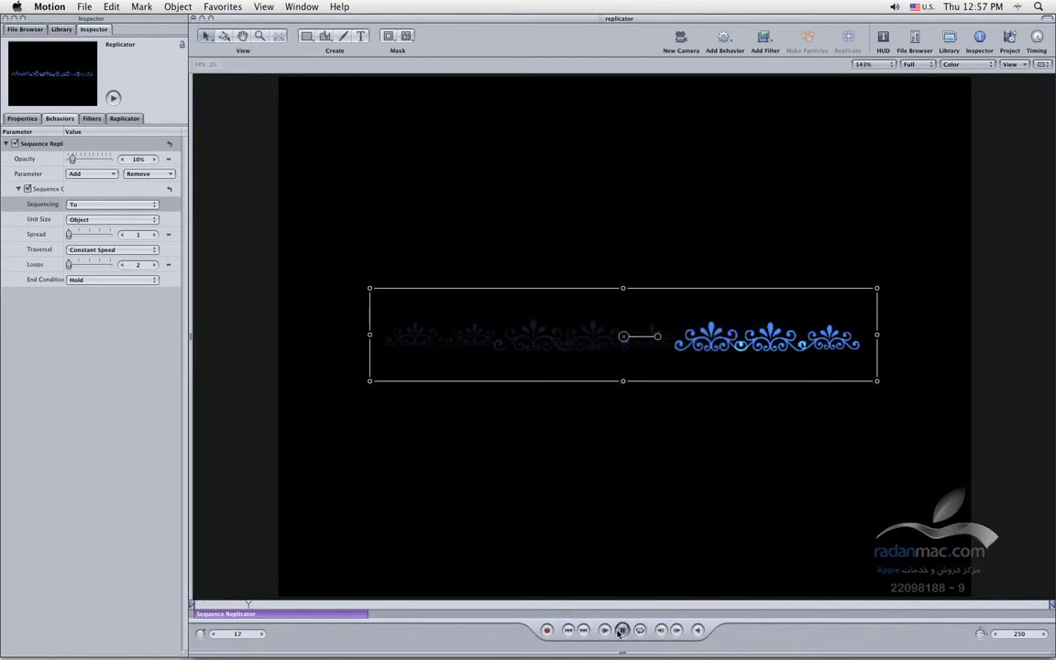
left_click(620, 630)
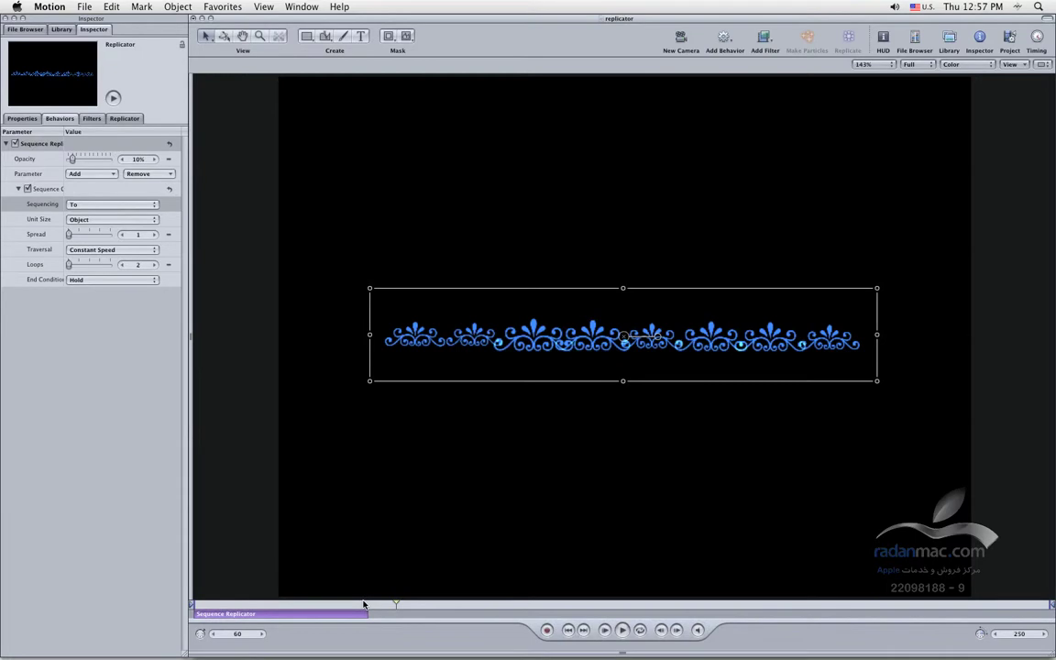
Set the behavior's Loops to 1 and its End Condition to Wrap.
left_click(121, 265)
left_click(101, 280)
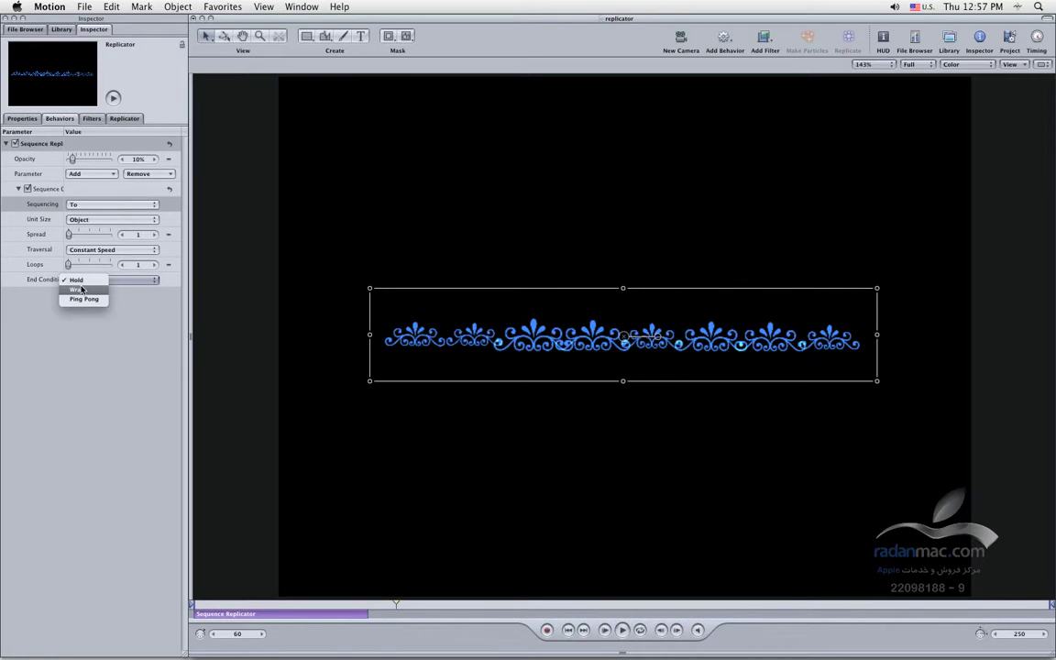
left_click(107, 292)
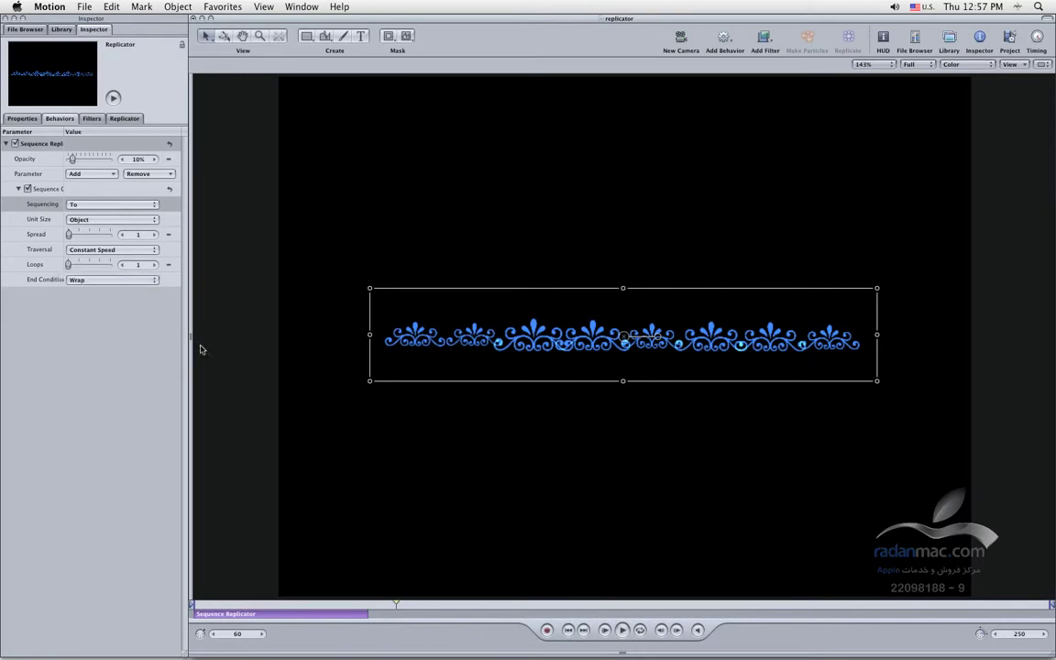
Set the End Condition to Hold and preview the animation from the start.
left_click(140, 280)
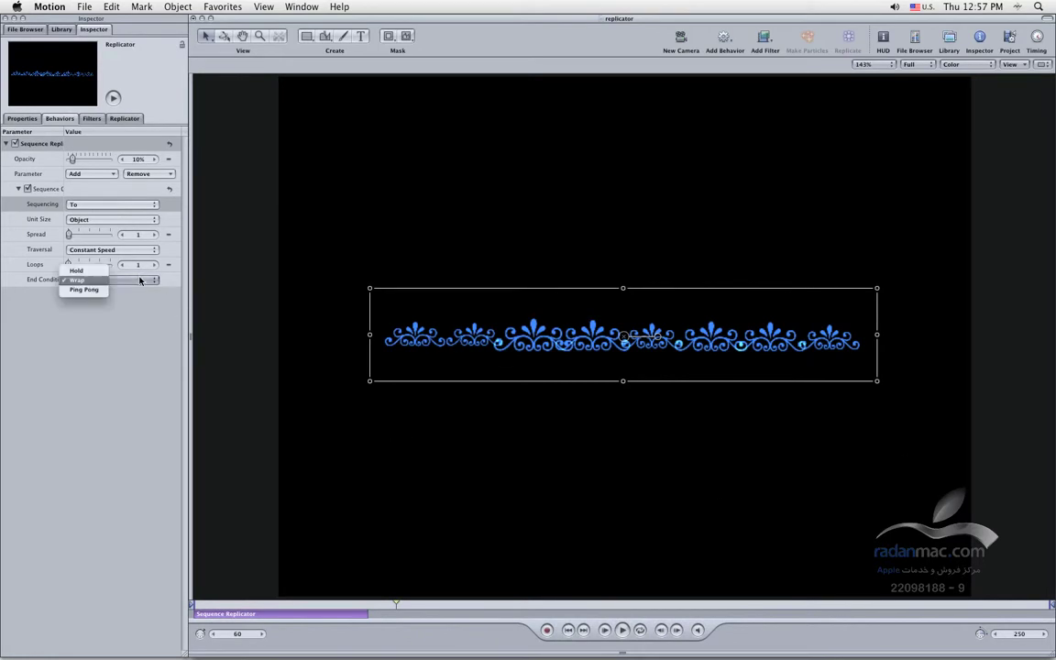
left_click(93, 273)
left_click(568, 630)
left_click(621, 630)
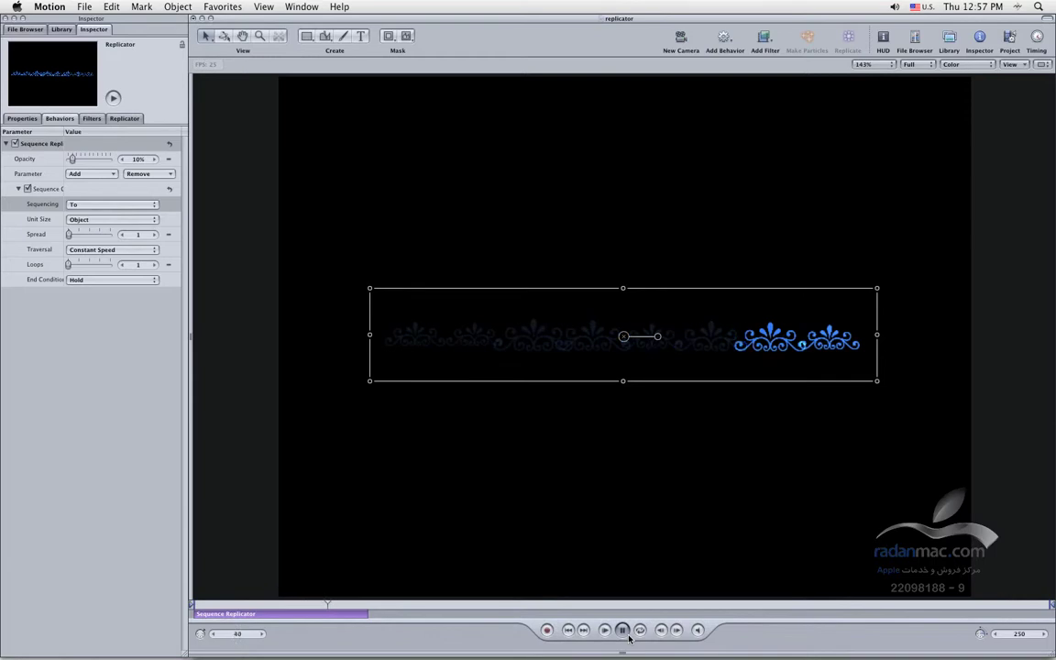
left_click(626, 635)
Move the playhead back near the start, change the End Condition to Ping Pong and preview the animation.
left_click(570, 630)
left_click_drag(353, 612, 201, 606)
left_click(128, 280)
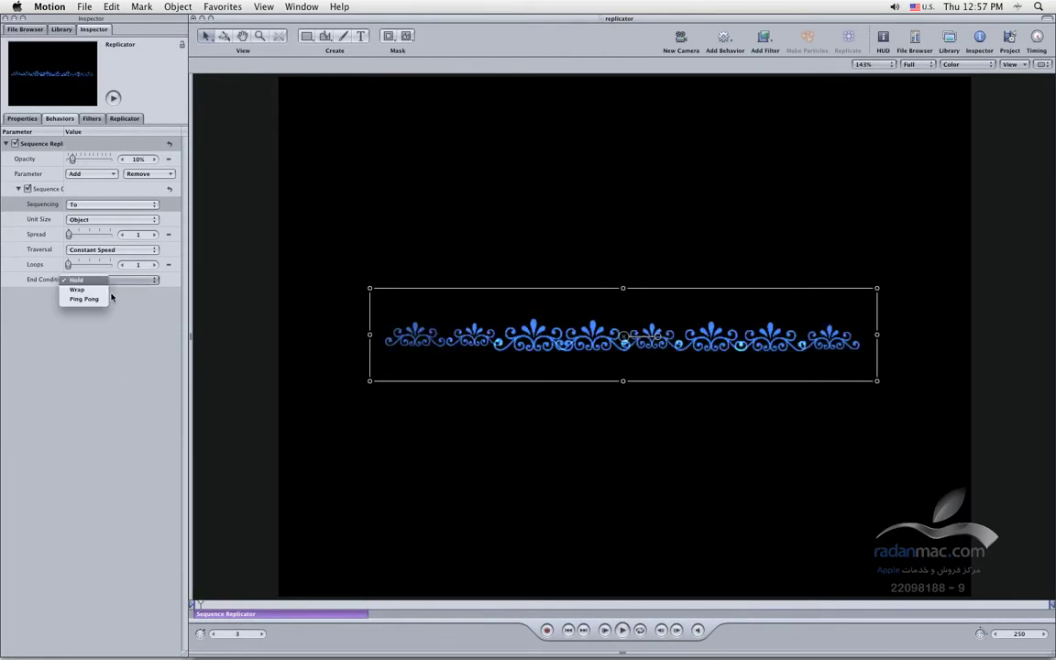
left_click(87, 303)
left_click(622, 630)
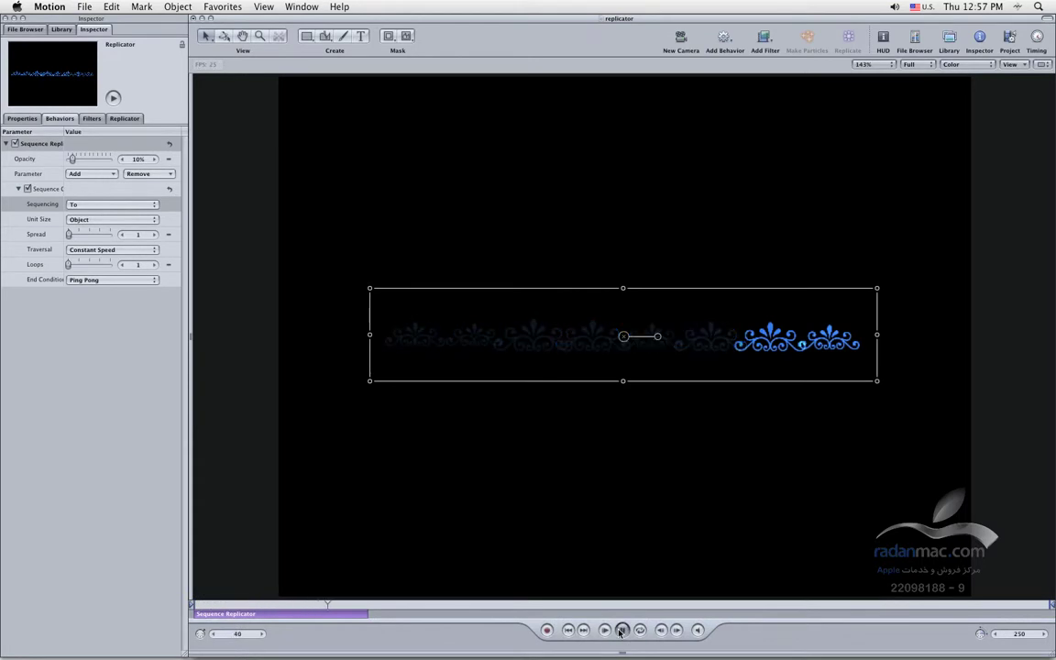
left_click(621, 630)
Extend the Sequence Replicator behavior to about 70 percent of the timeline and preview the animation from the start.
left_click_drag(364, 614, 796, 614)
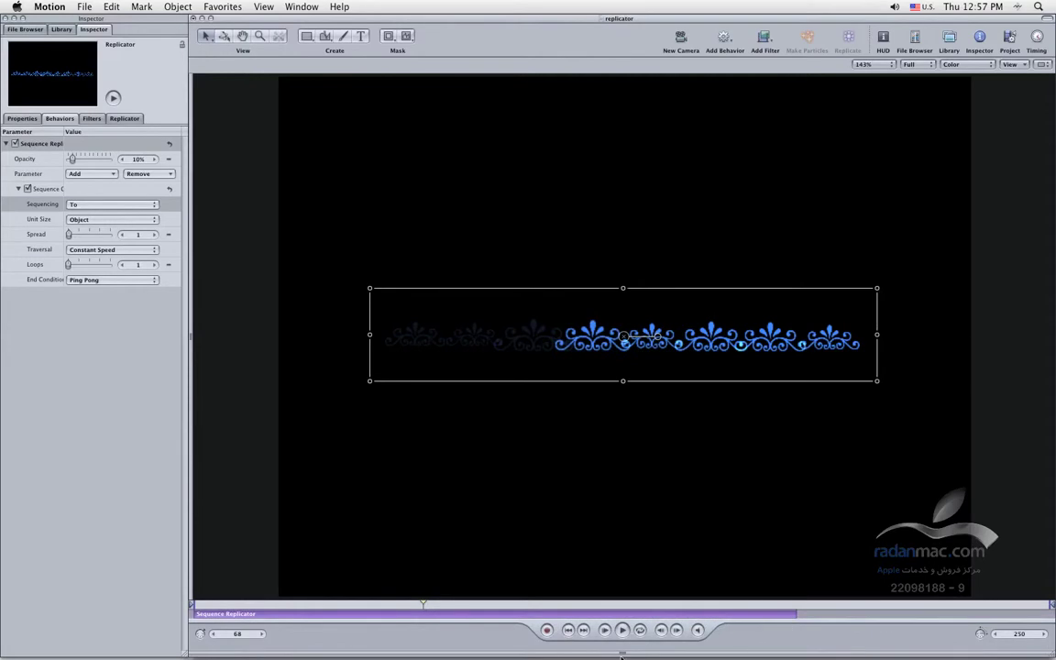
left_click(569, 631)
left_click(622, 630)
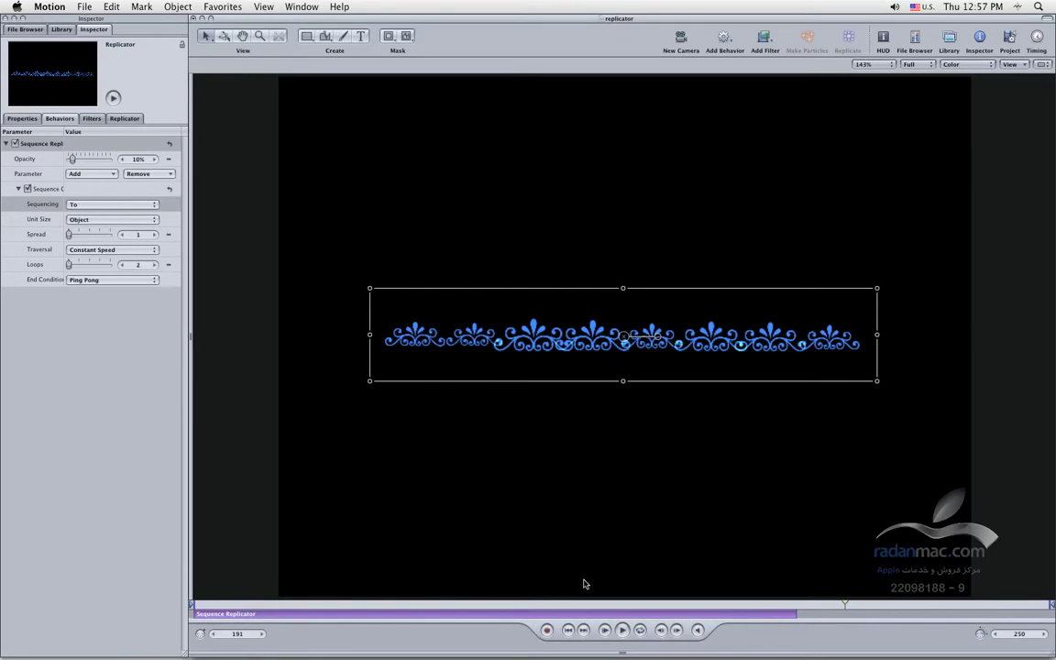
Preview the Ping Pong animation from the start with Loops at 2.
left_click(566, 630)
left_click(623, 630)
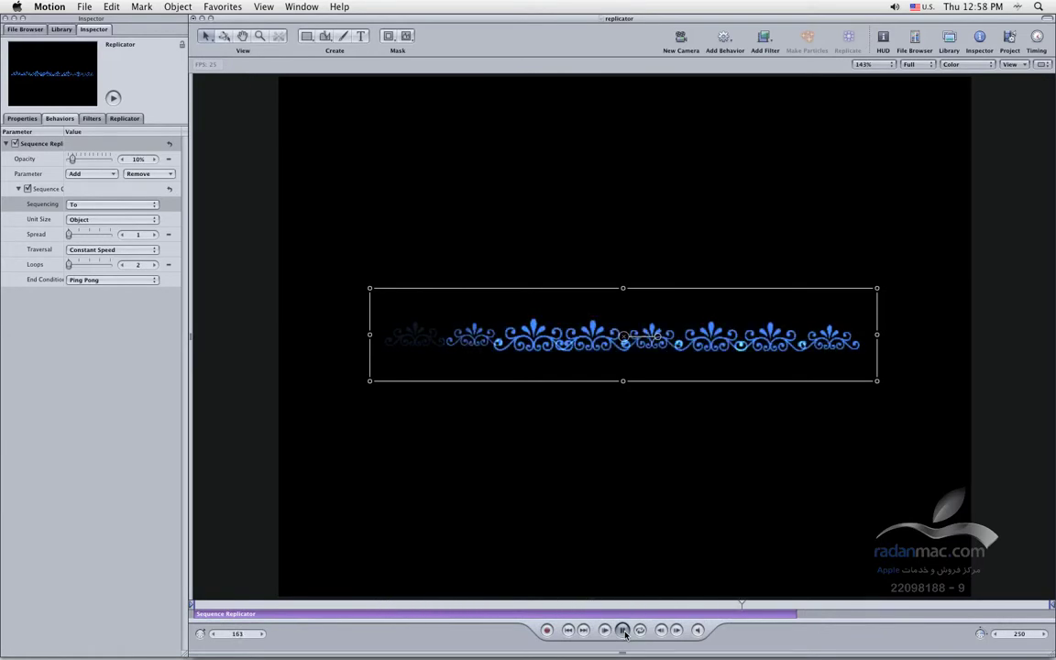
left_click(623, 630)
Change the End Condition from Ping Pong to Hold and preview the lengthened animation from the start.
left_click(138, 280)
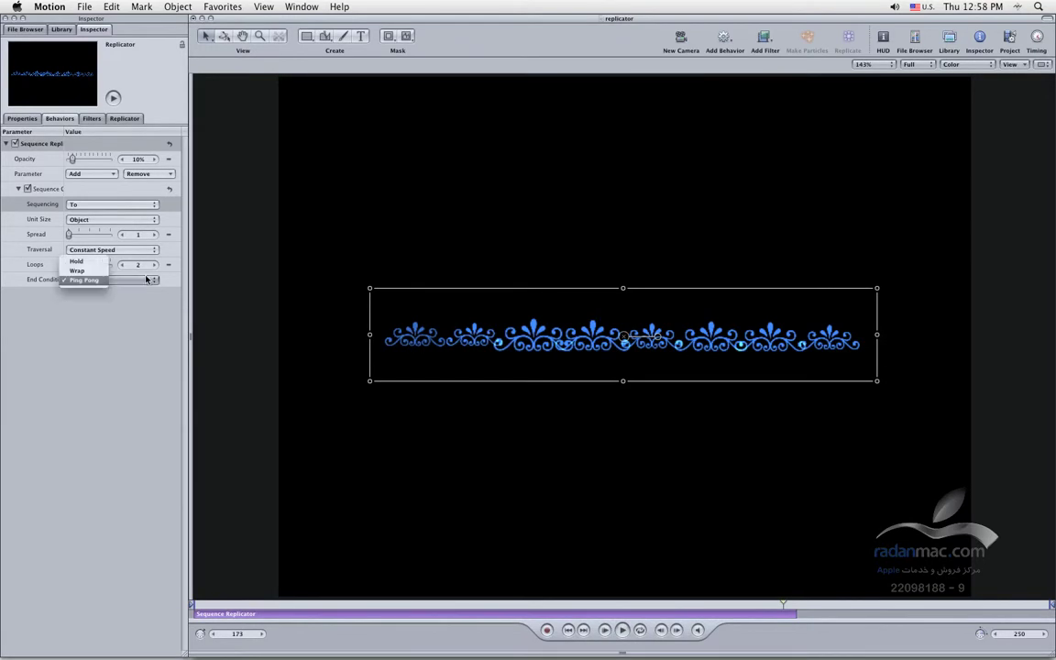
left_click(92, 250)
left_click(568, 631)
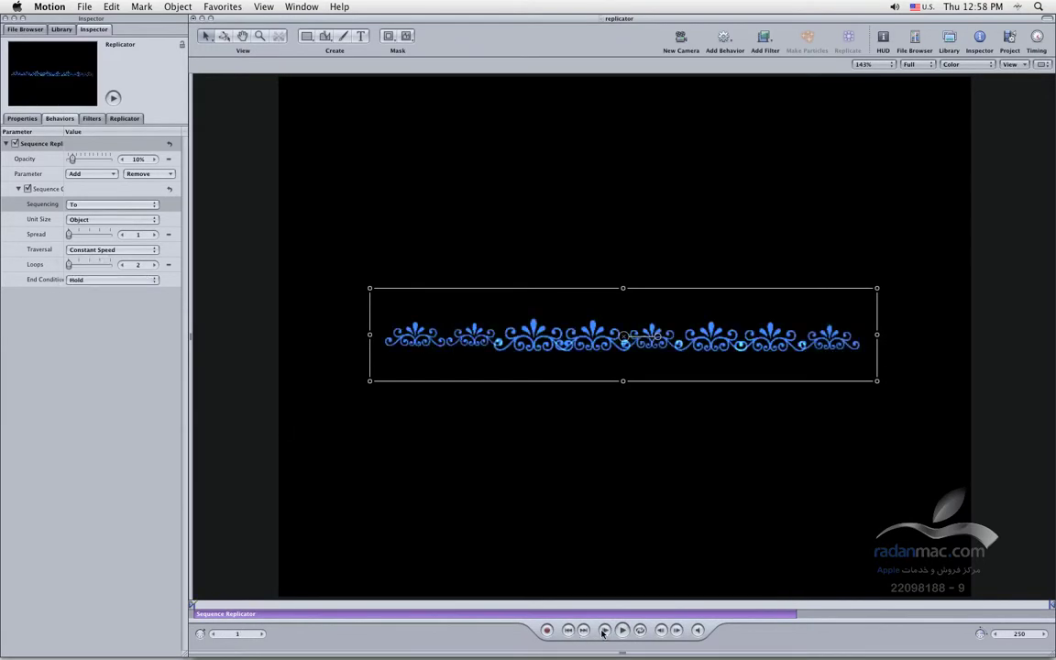
left_click(623, 630)
Change the End Condition to Wrap and preview the animation from the start.
left_click(106, 281)
left_click(87, 298)
left_click(569, 631)
left_click(624, 630)
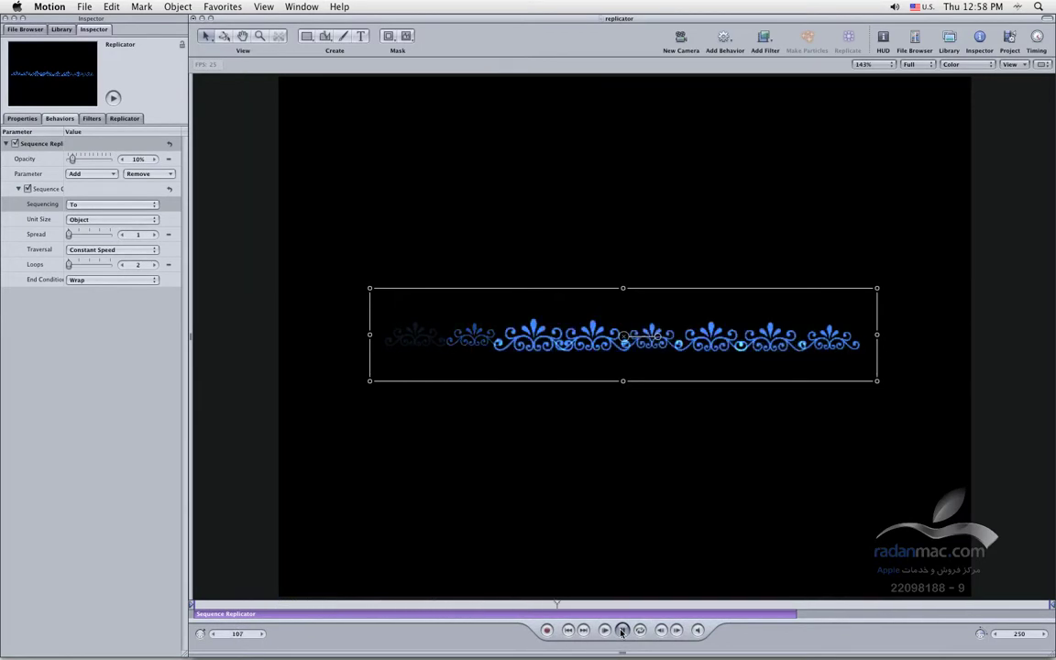
left_click(621, 631)
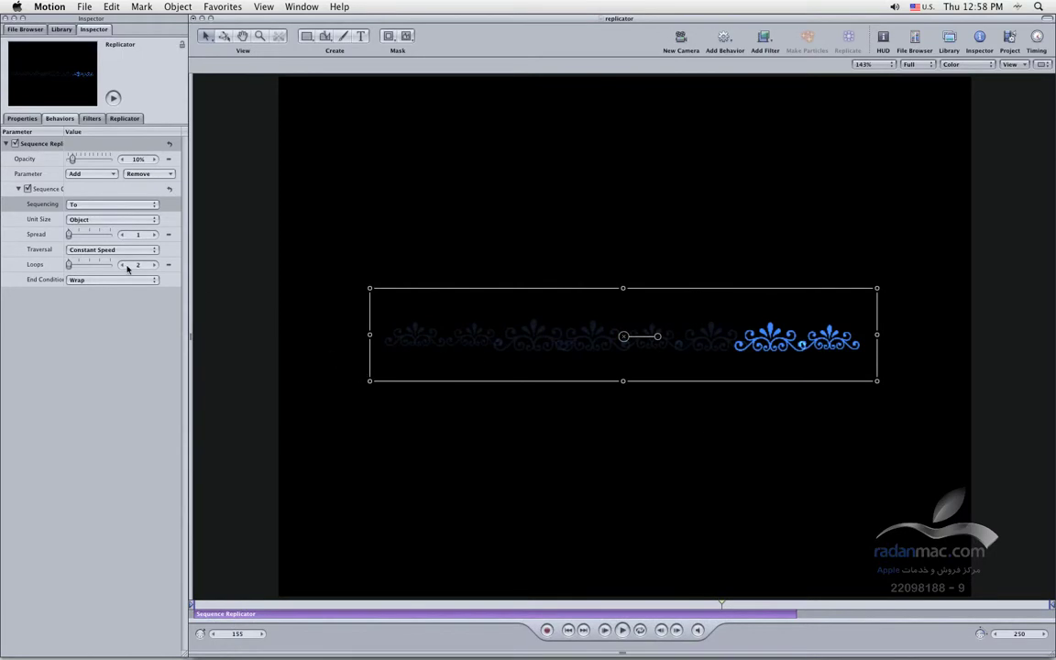
left_click(86, 279)
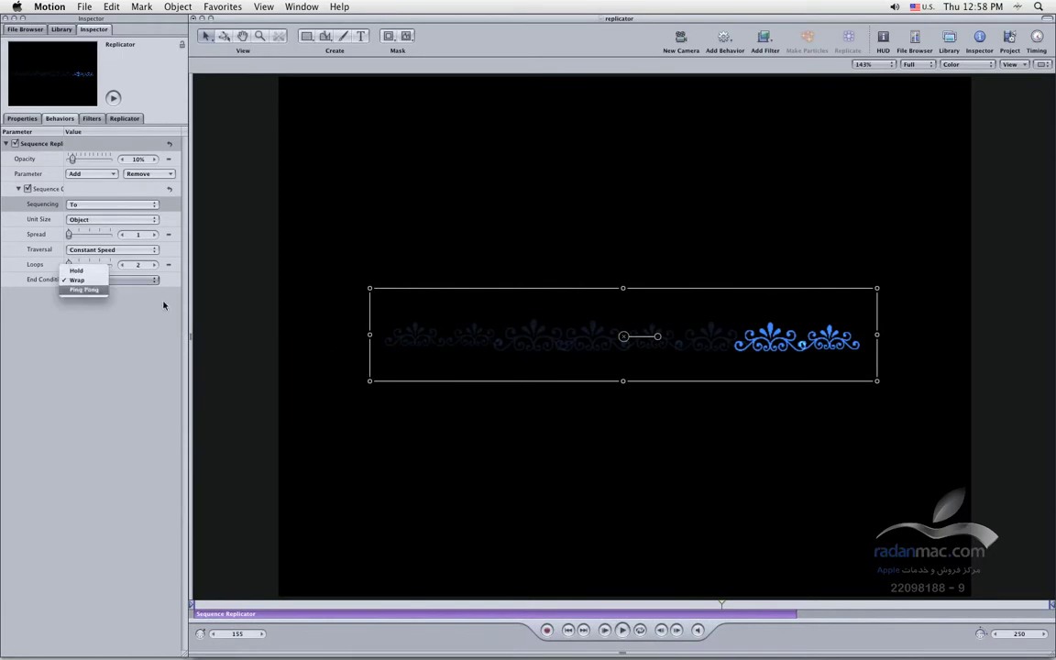
left_click(154, 334)
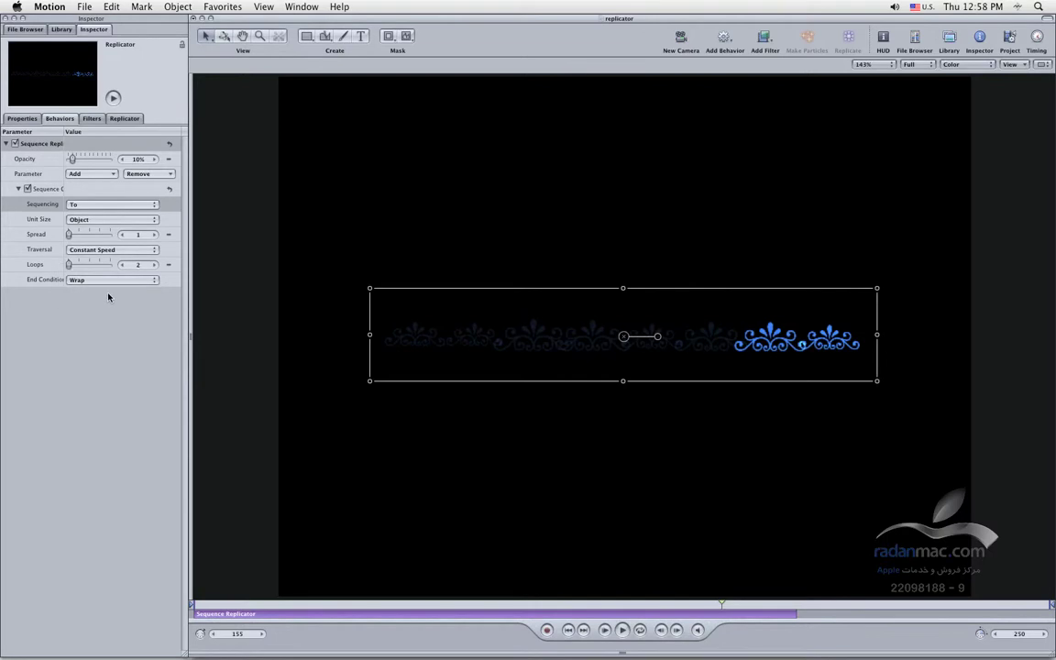
left_click(101, 280)
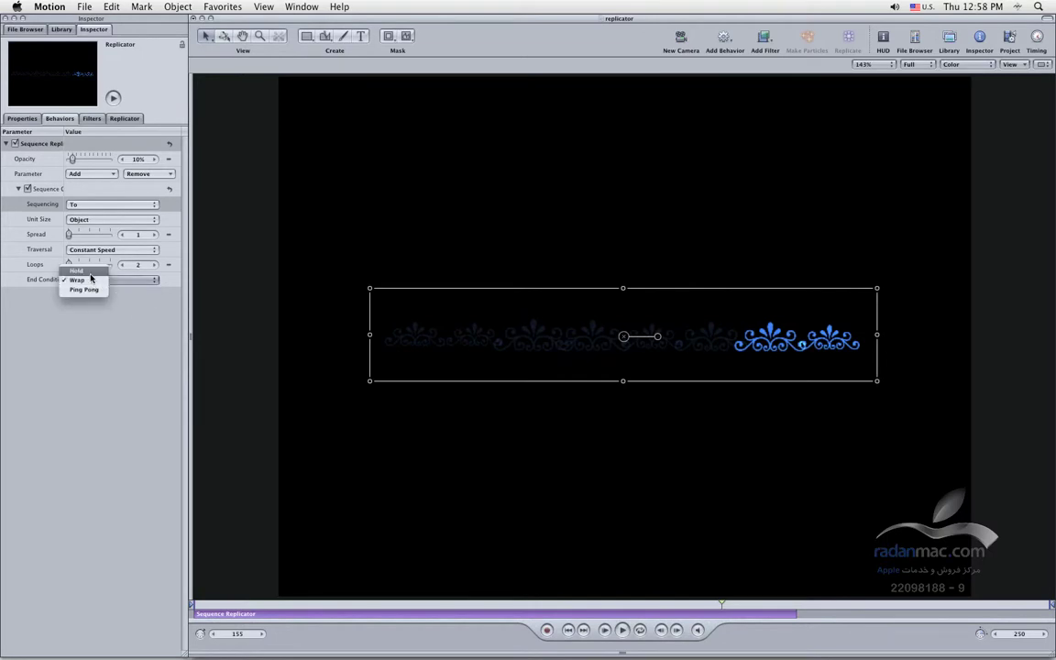
left_click(72, 188)
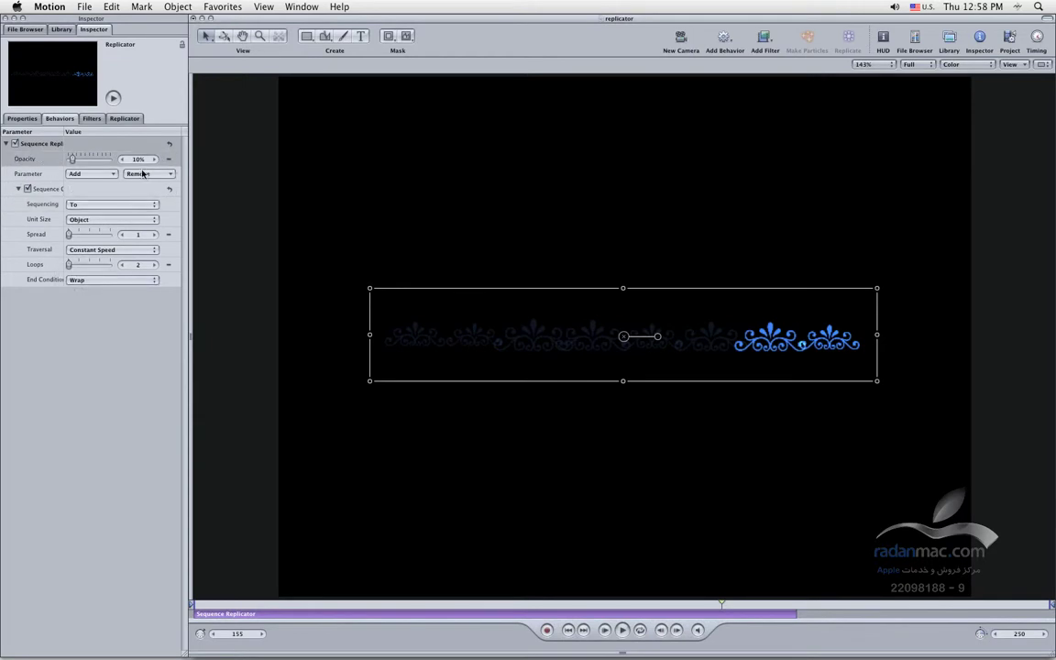
Replace the behavior's Opacity parameter with Rotation and Color parameters.
left_click_drag(137, 174, 110, 176)
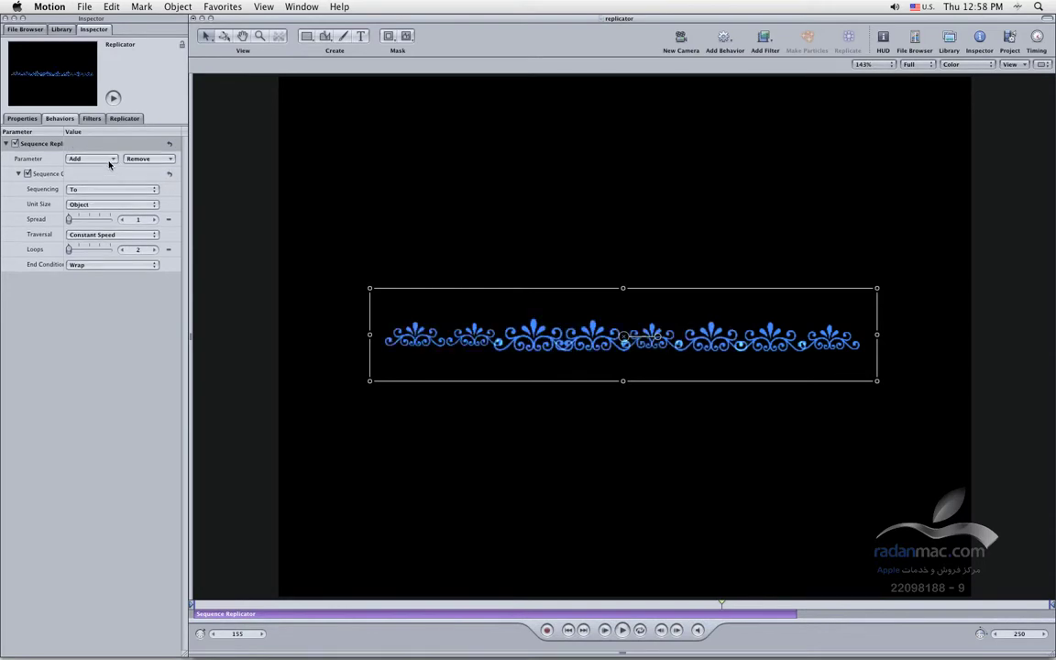
left_click(109, 165)
left_click(102, 165)
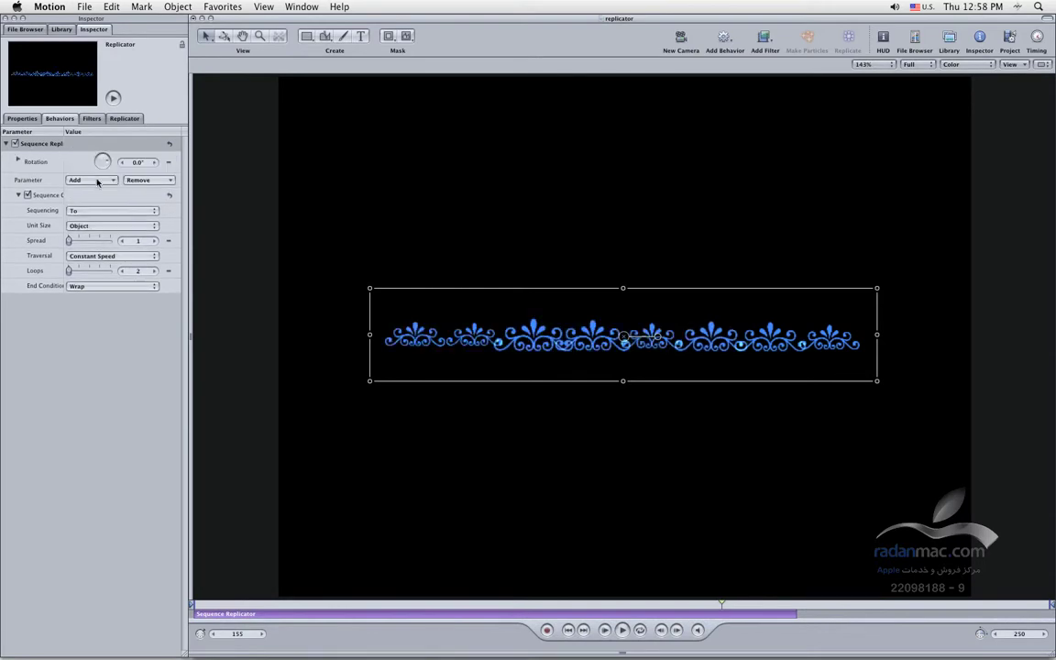
left_click(98, 182)
left_click(102, 186)
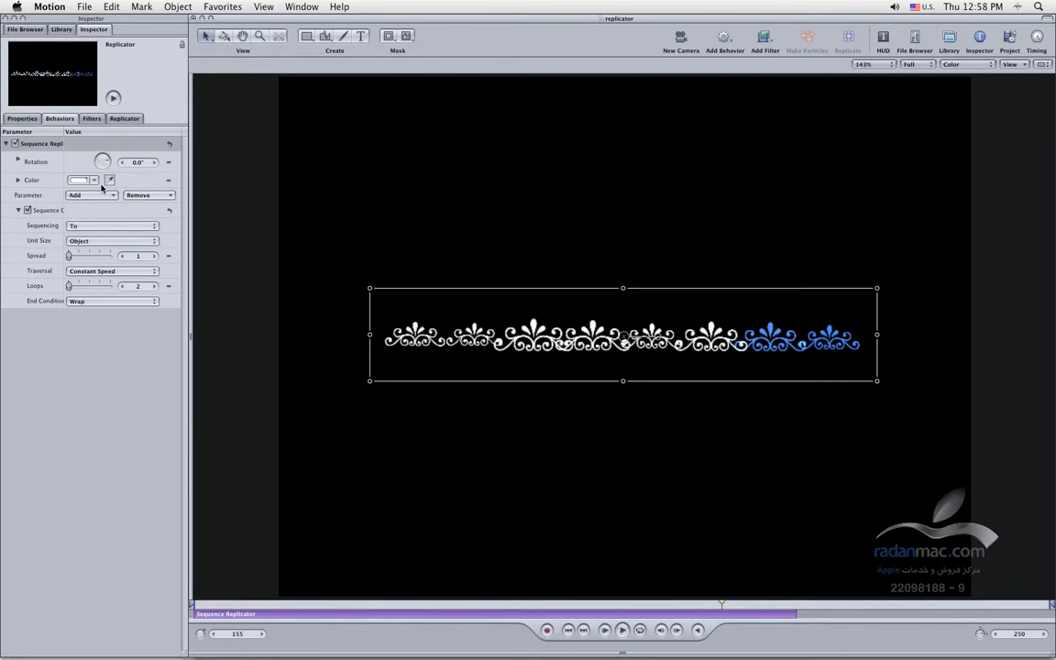
Add Scale and Position parameters to the behavior, and set Scale to 140%.
left_click(91, 195)
left_click(104, 201)
left_click(104, 198)
left_click(104, 208)
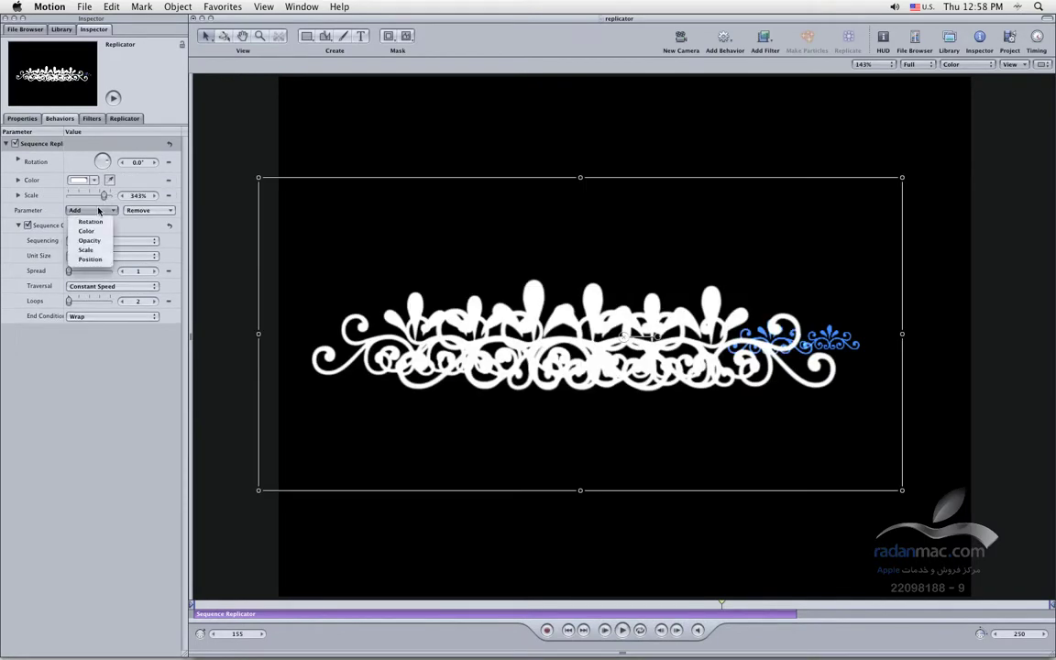
left_click(90, 261)
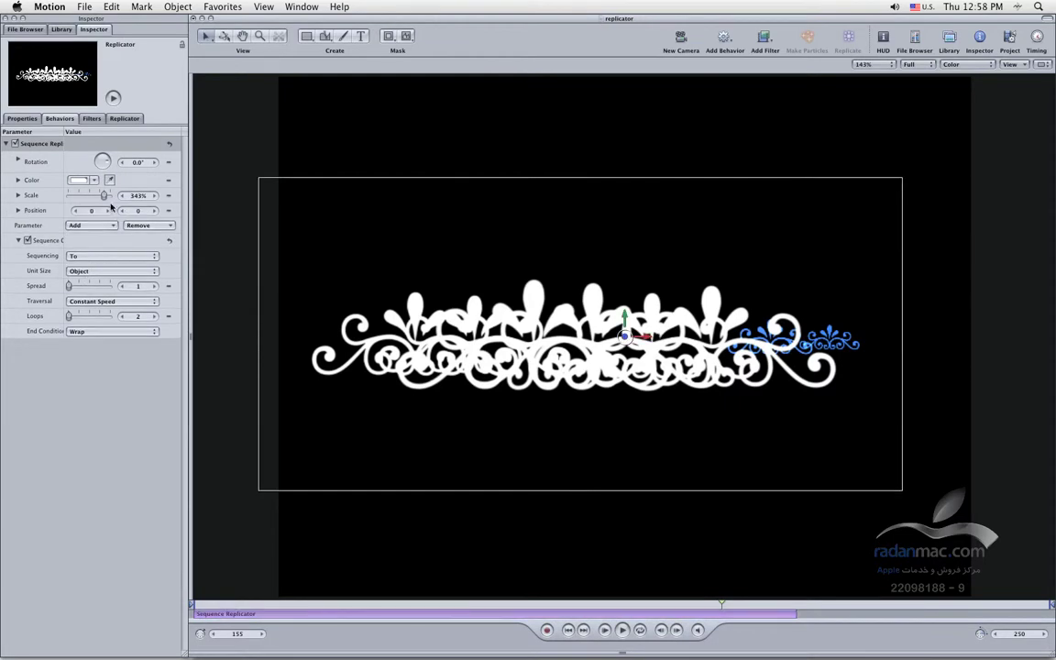
left_click_drag(104, 197, 84, 202)
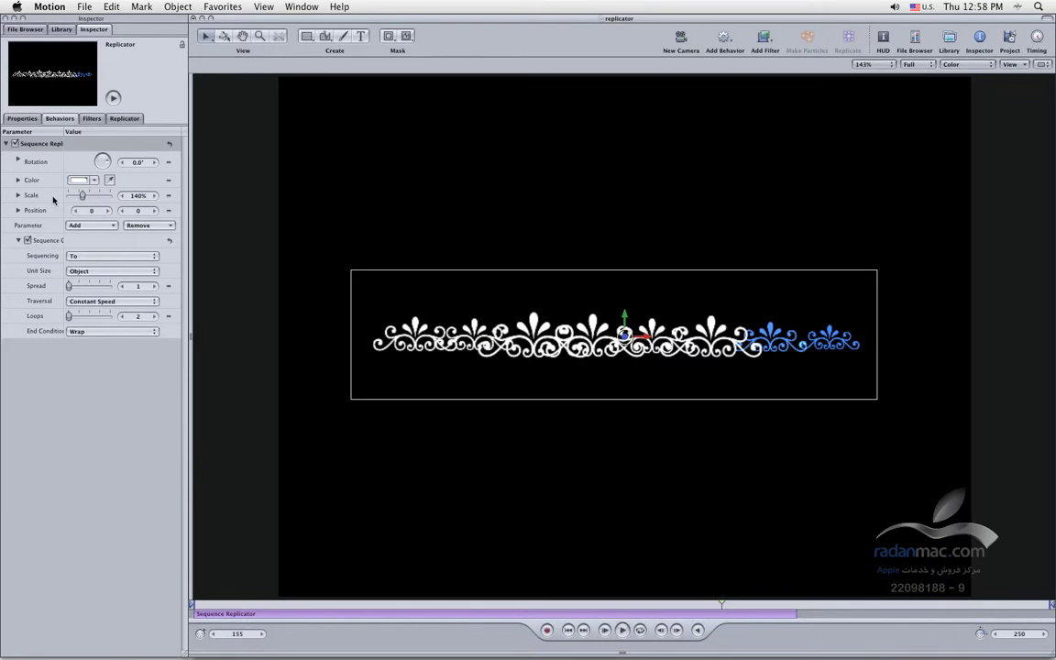
Set the sequence's Position Y to 45, with Loops at 1 and Spread at 2.
left_click(16, 211)
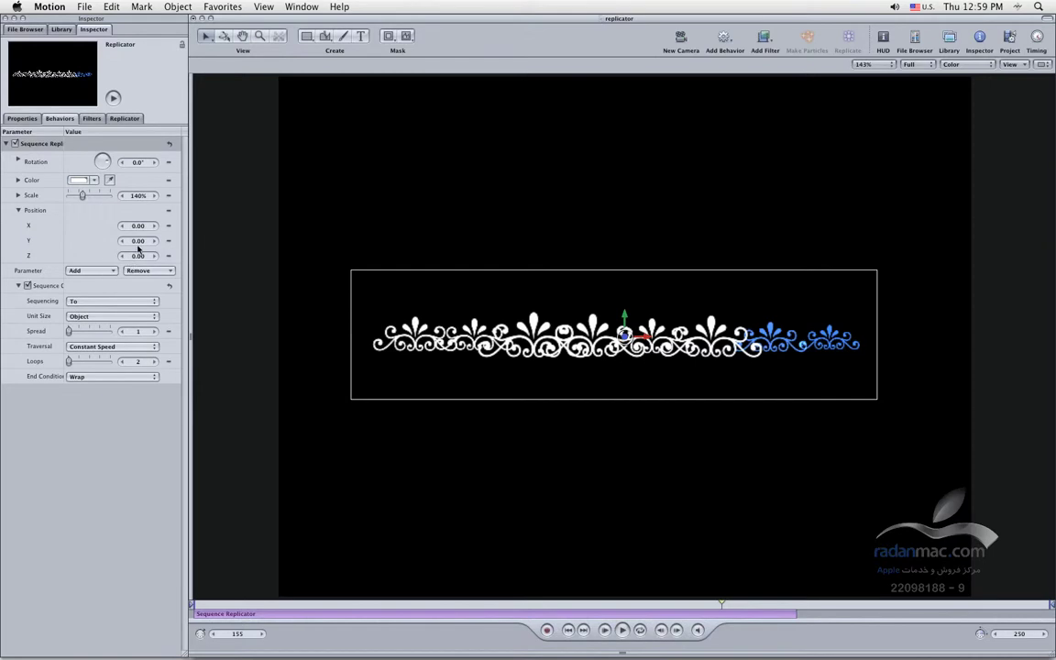
mouse_move(139, 243)
left_mouse_down()
mouse_move(173, 240)
mouse_move(142, 241)
mouse_move(156, 241)
left_mouse_up()
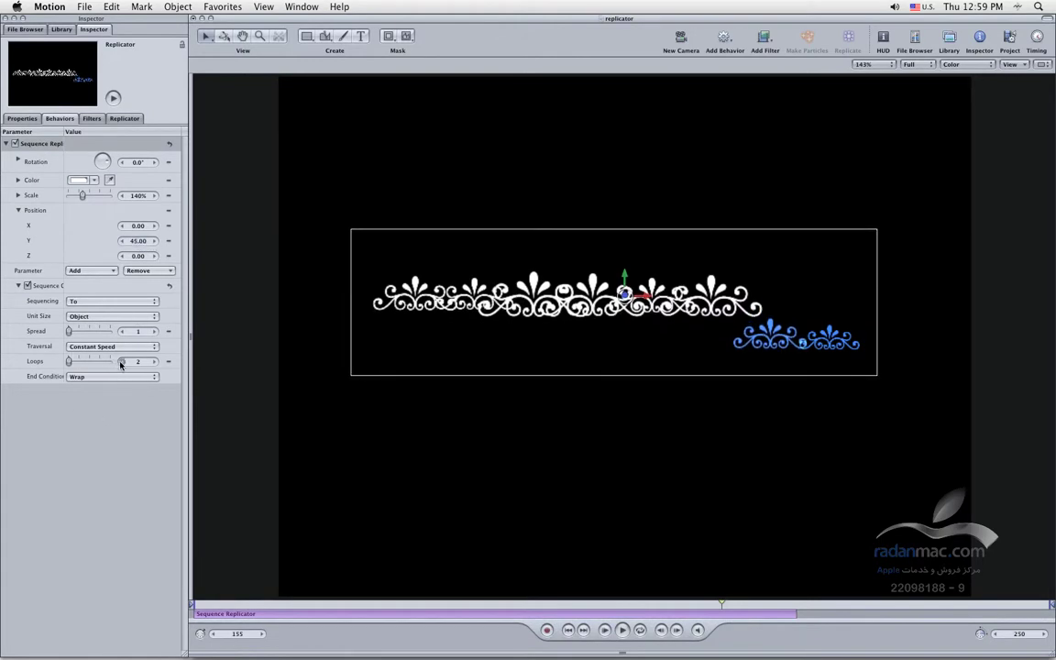
left_click(121, 362)
left_click(154, 332)
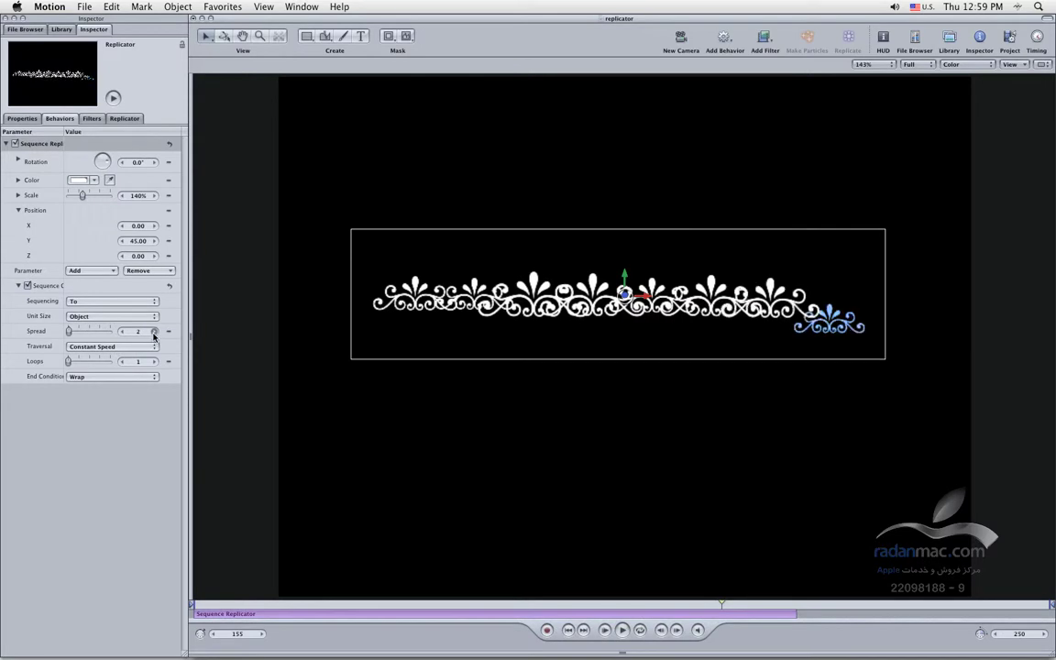
Set the behavior's Position Y to 58 and its Scale to 130%.
left_click_drag(138, 240, 147, 238)
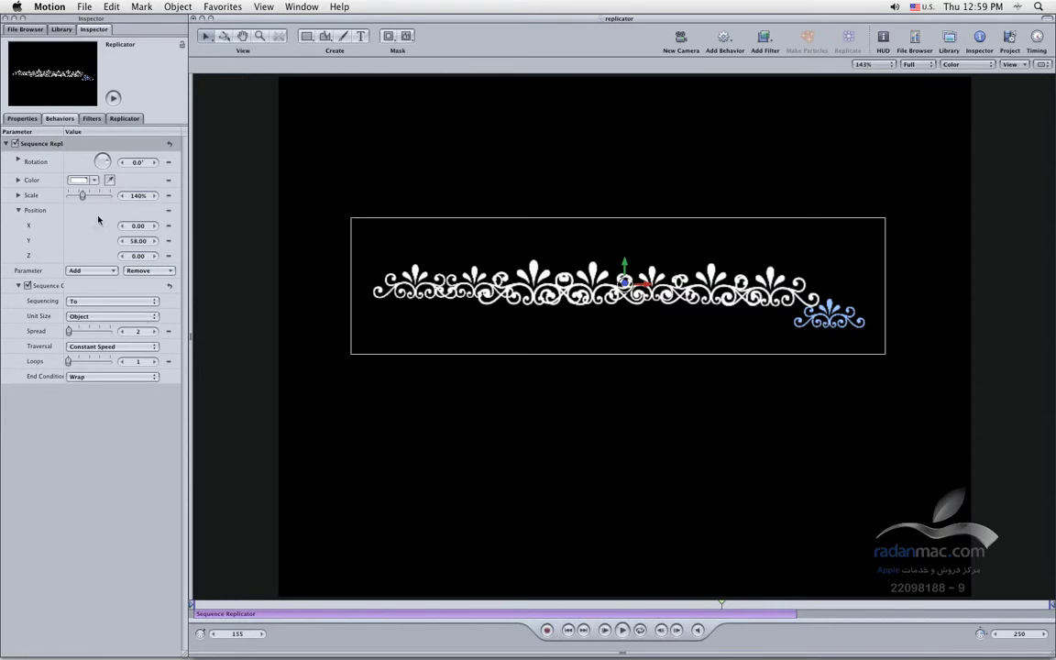
left_click_drag(120, 197, 120, 197)
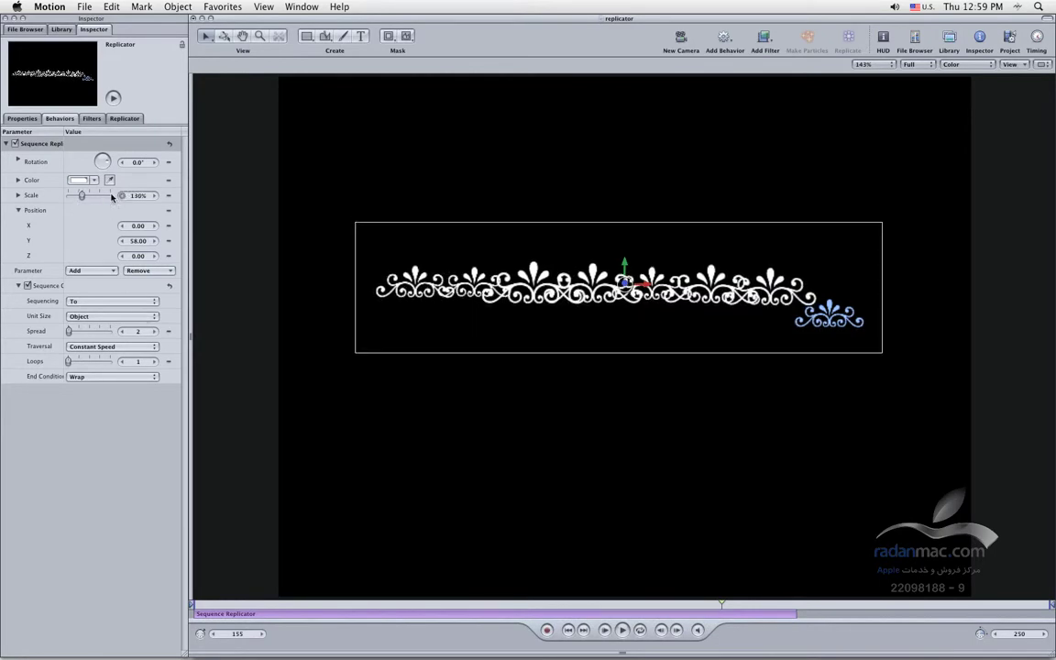
Set the Sequence Replicator behavior's Color to a pale orange and play the animation from the first frame.
left_click(79, 179)
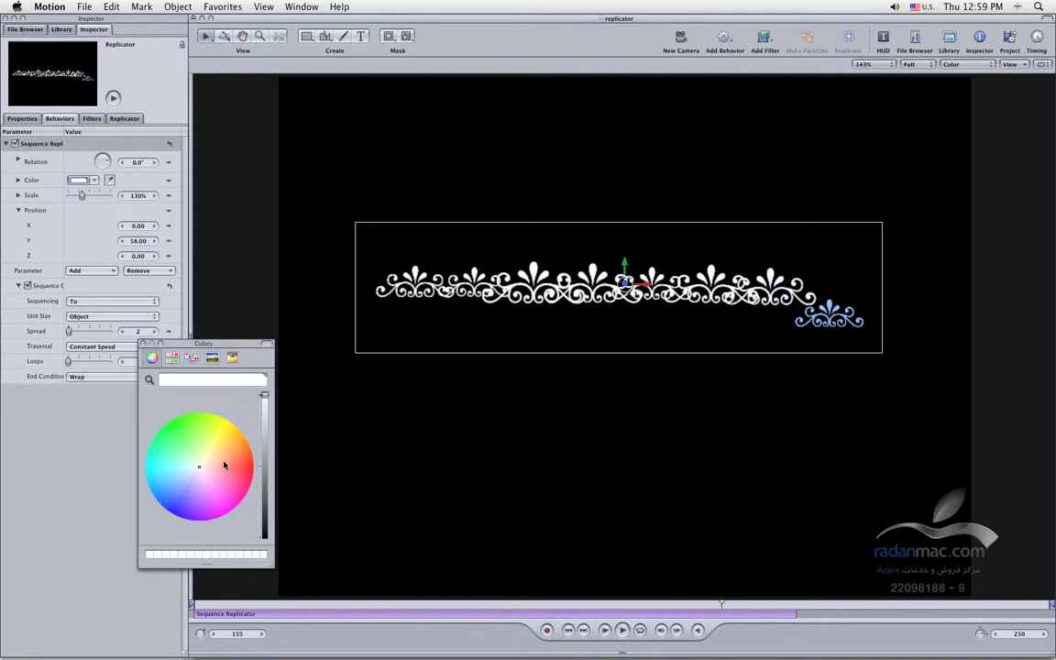
left_click_drag(206, 466, 218, 455)
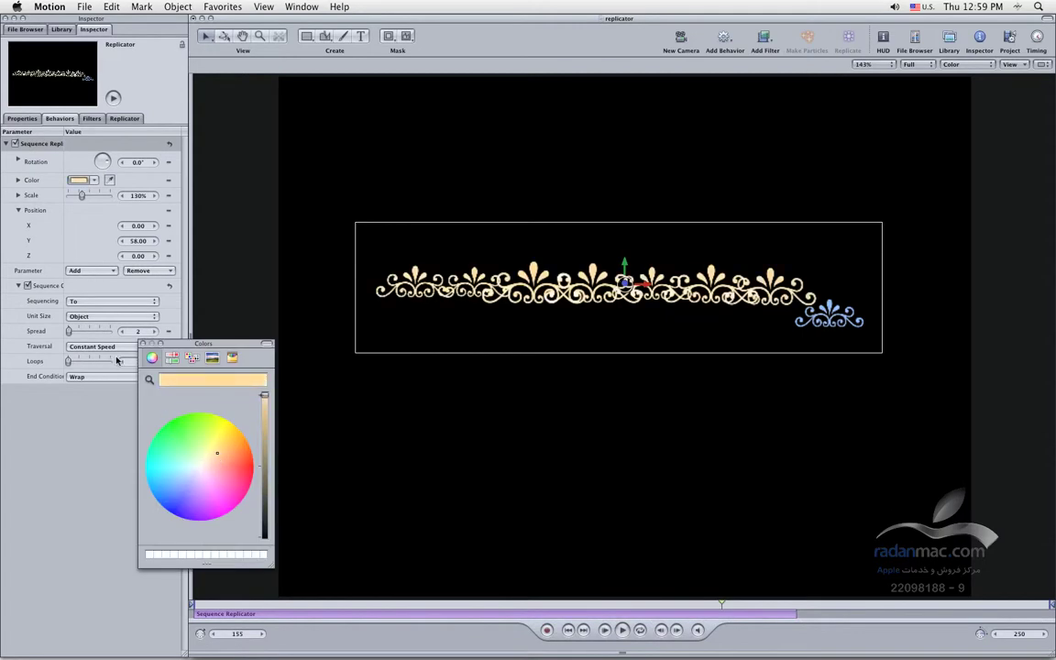
left_click(142, 344)
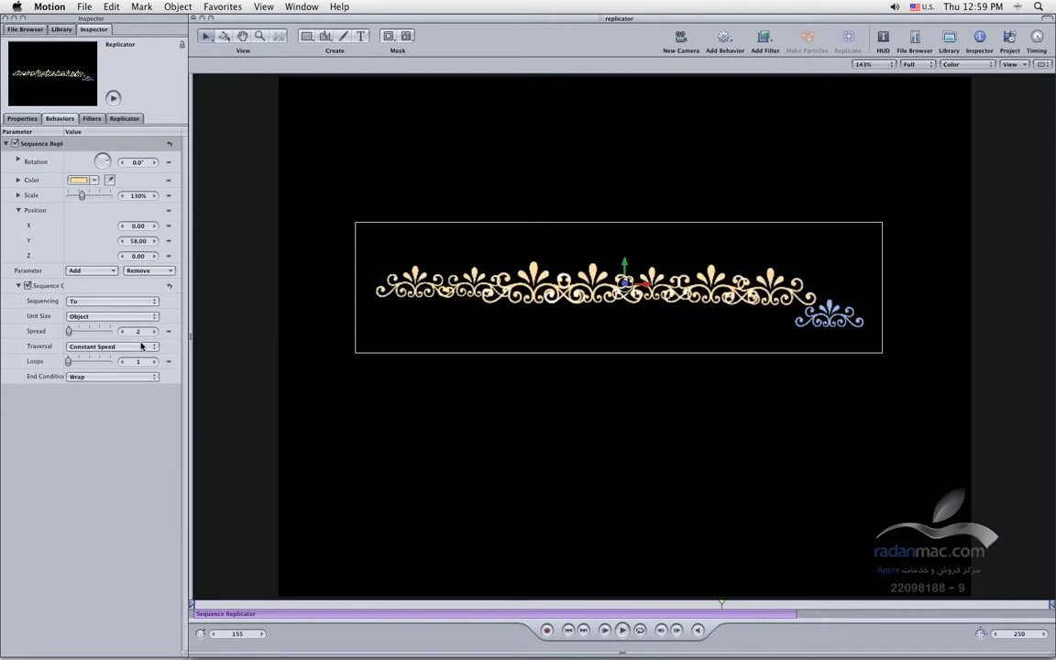
left_click(568, 630)
left_click(622, 630)
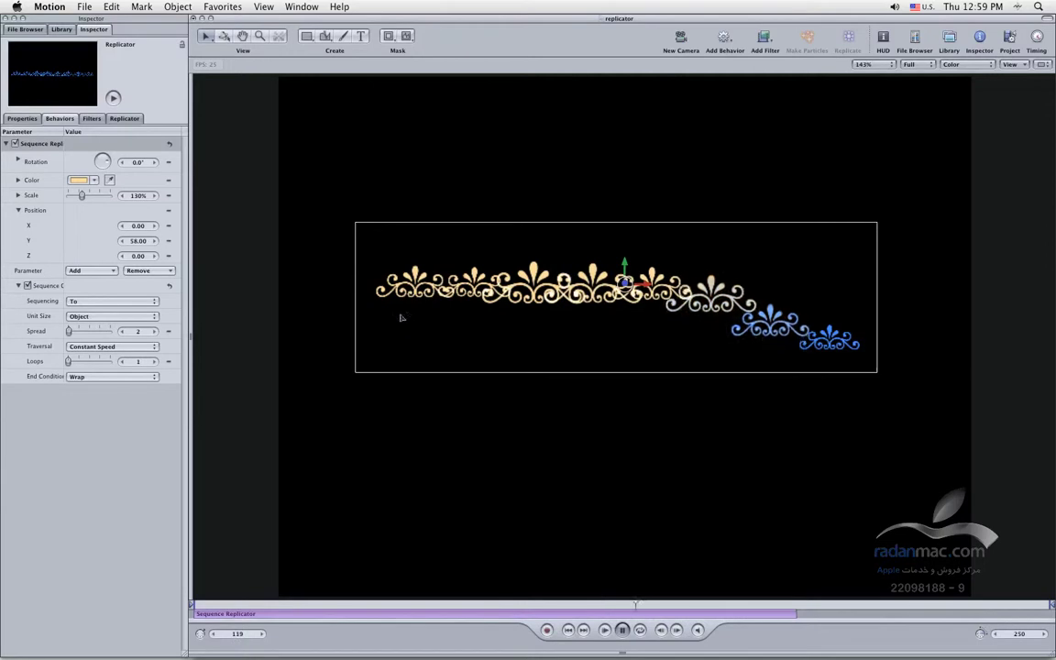
key("space")
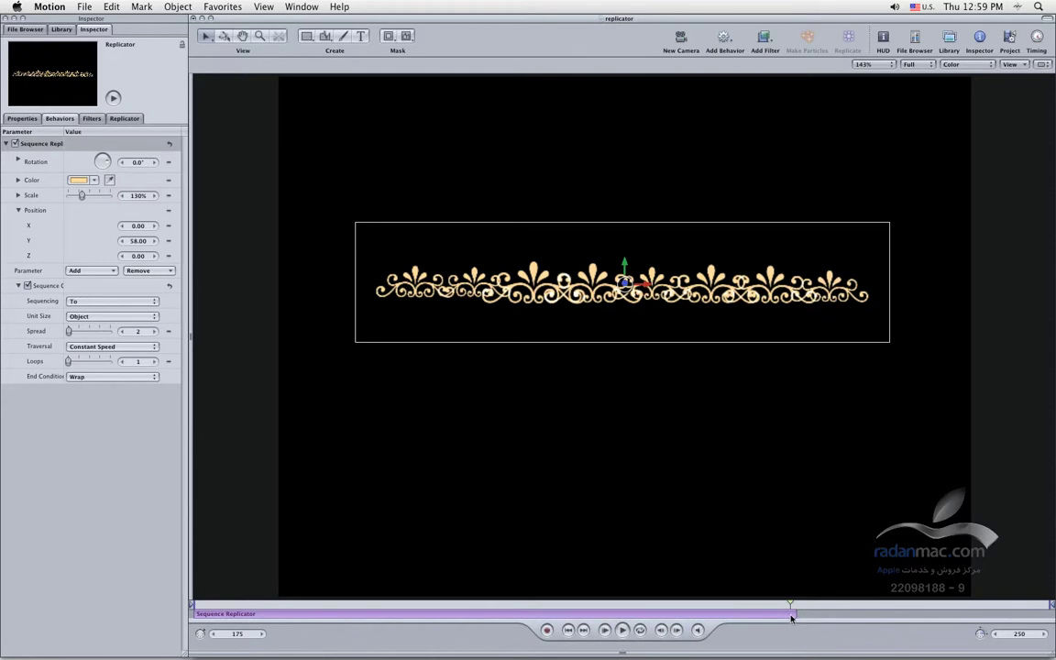
Shorten the Sequence Replicator behavior to less than half its duration and play the faster animation from the first frame.
left_click_drag(790, 607, 256, 609)
left_click(621, 630)
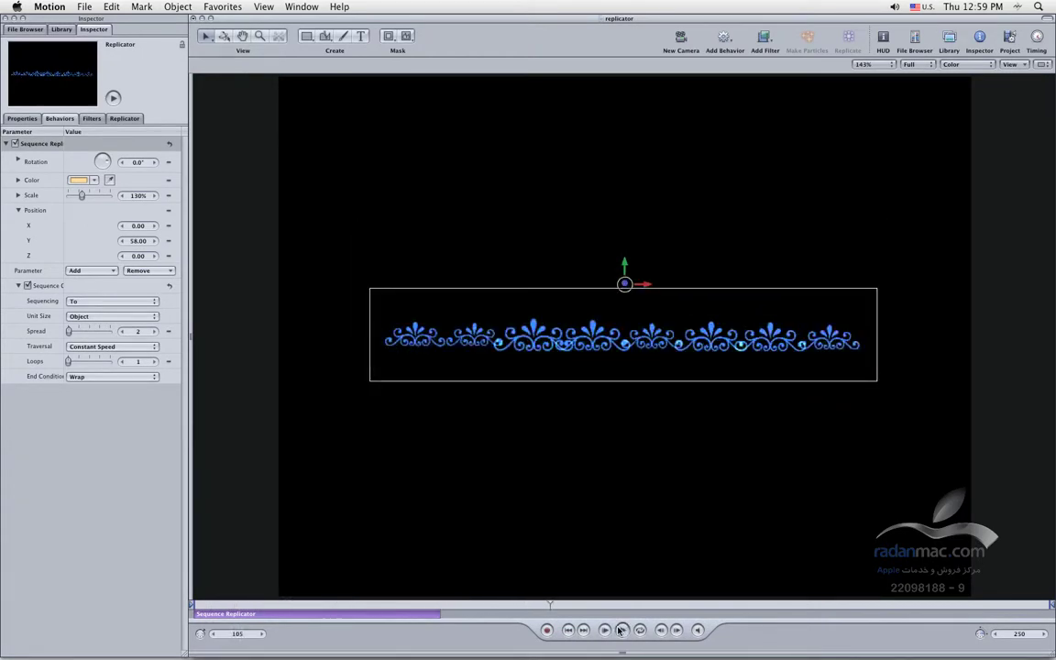
left_click(569, 630)
left_click(620, 630)
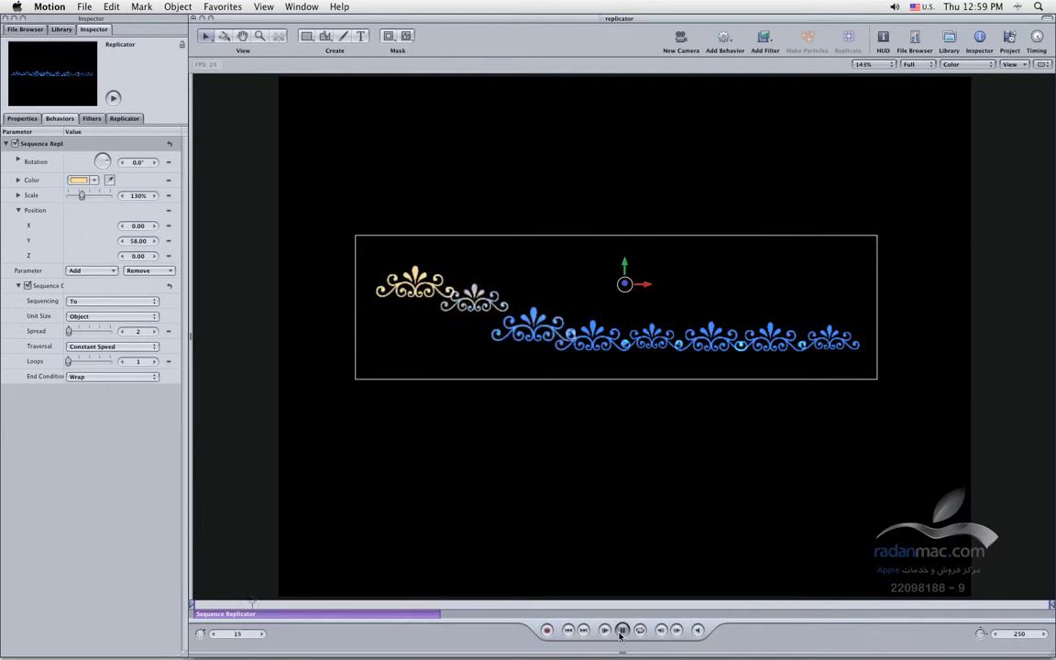